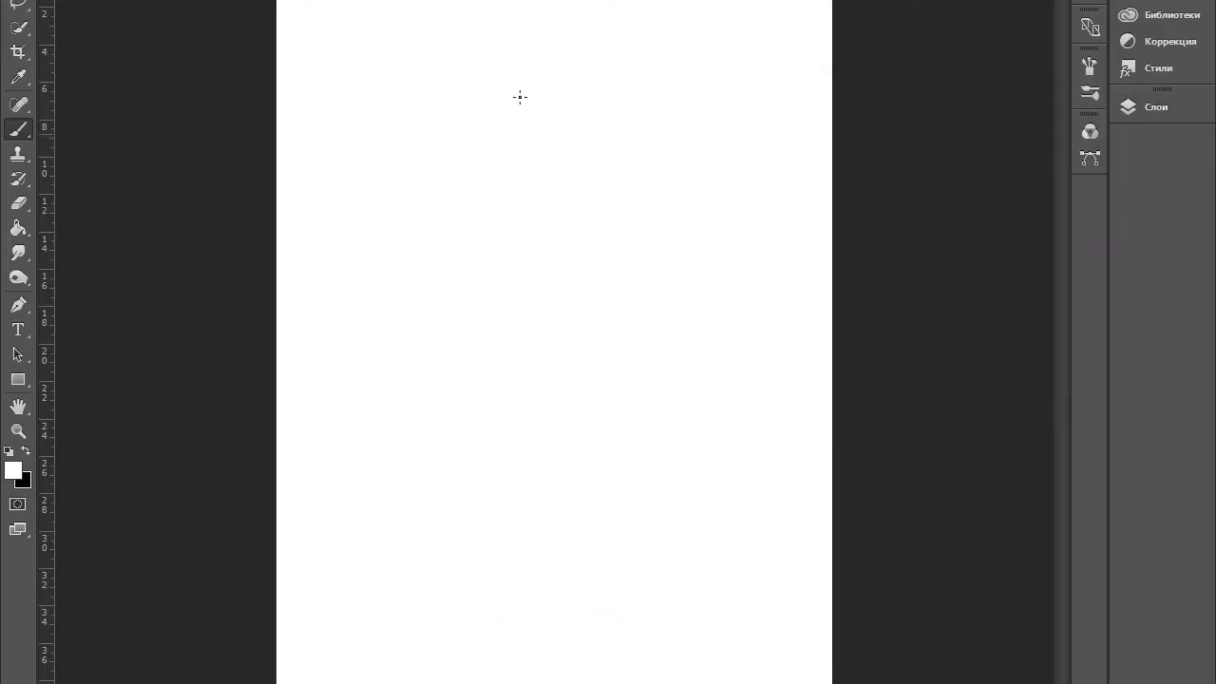
Step: In black, sketch the eyes with lashes, nose and mouth marks, and both eyebrows
key("x")
mouse_move(597, 211)
left_mouse_down()
mouse_move(673, 189)
mouse_move(633, 205)
left_mouse_up()
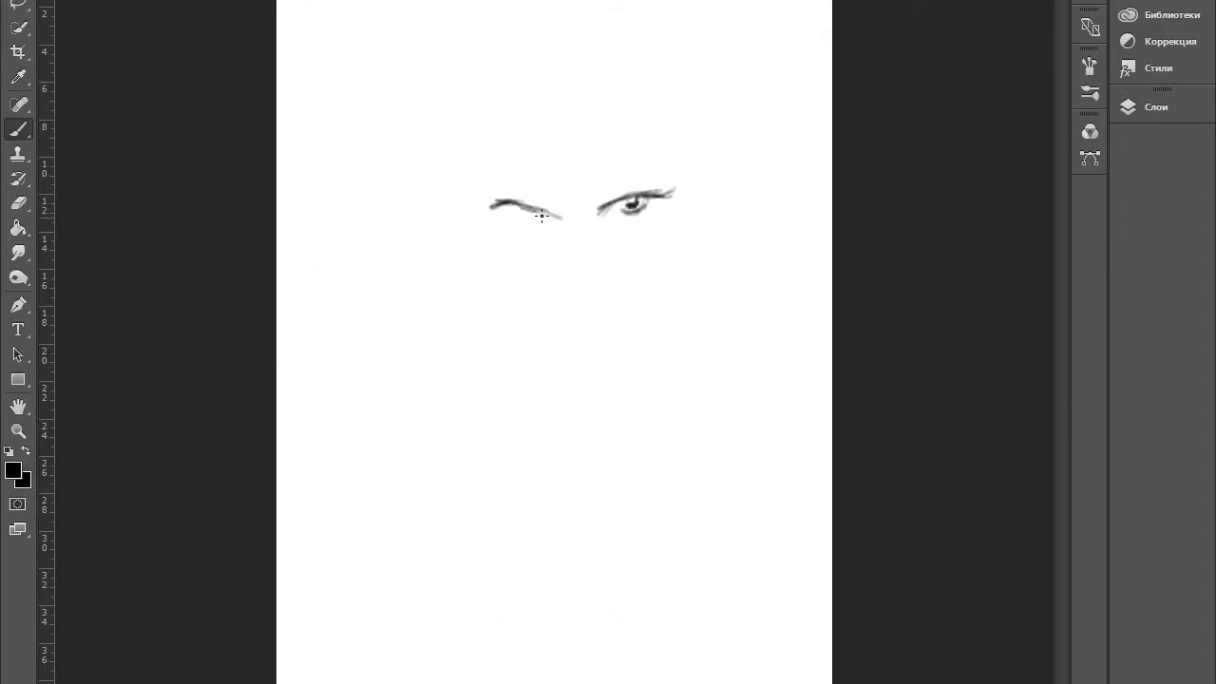
left_click_drag(596, 281, 597, 298)
left_click_drag(535, 333, 633, 327)
left_click_drag(598, 220, 685, 185)
left_click_drag(487, 201, 560, 221)
left_click_drag(591, 181, 678, 147)
mouse_move(482, 171)
left_mouse_down()
mouse_move(556, 196)
mouse_move(559, 219)
left_mouse_up()
left_click_drag(600, 215, 655, 188)
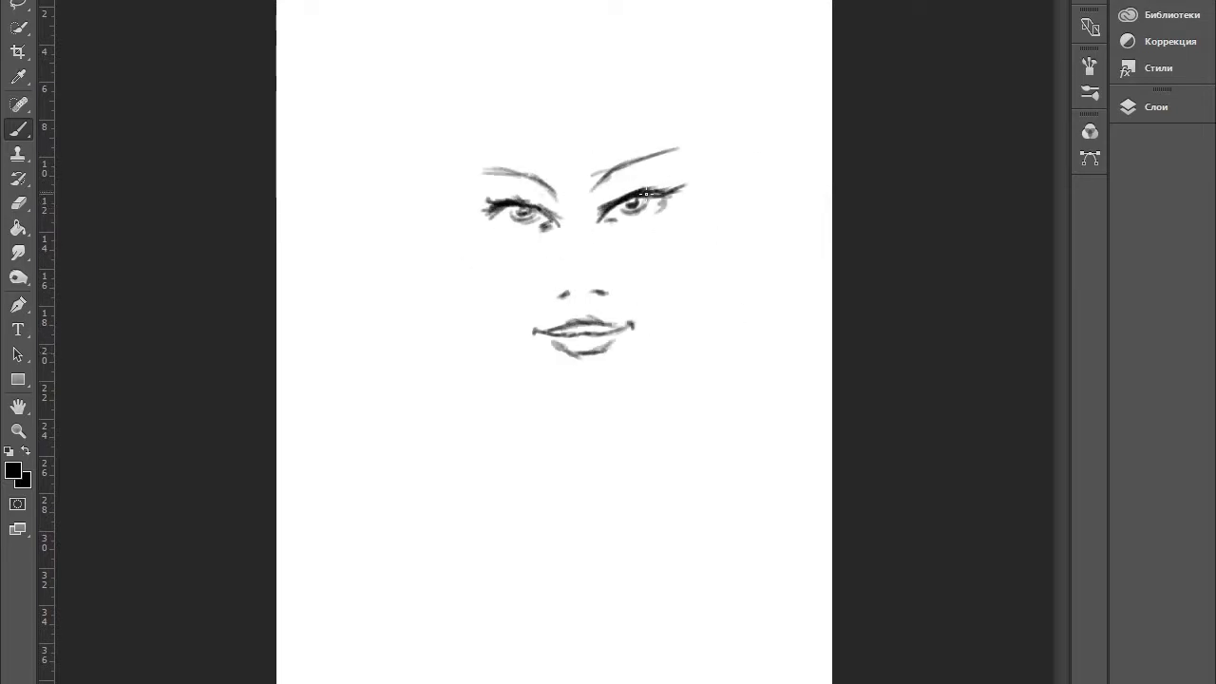
Step: Lasso the mouth and shift it slightly lower
key("l")
left_click_drag(530, 314, 583, 340)
key("ctrl+d")
key("b")
left_click_drag(558, 139, 551, 157)
Step: Sketch both cheek lines and hair strands above the forehead
left_click_drag(701, 193, 698, 264)
key("ctrl+alt+z")
key("ctrl+alt+z")
left_click_drag(465, 227, 473, 287)
left_click_drag(578, 40, 608, 138)
left_click_drag(625, 124, 669, 145)
left_click_drag(492, 122, 467, 160)
Step: Add hair at the upper left, the left jaw line, and darken both lips
left_click_drag(462, 38, 408, 128)
left_click_drag(435, 19, 392, 119)
left_click_drag(426, 211, 455, 274)
left_click_drag(546, 340, 625, 338)
left_click_drag(606, 361, 565, 368)
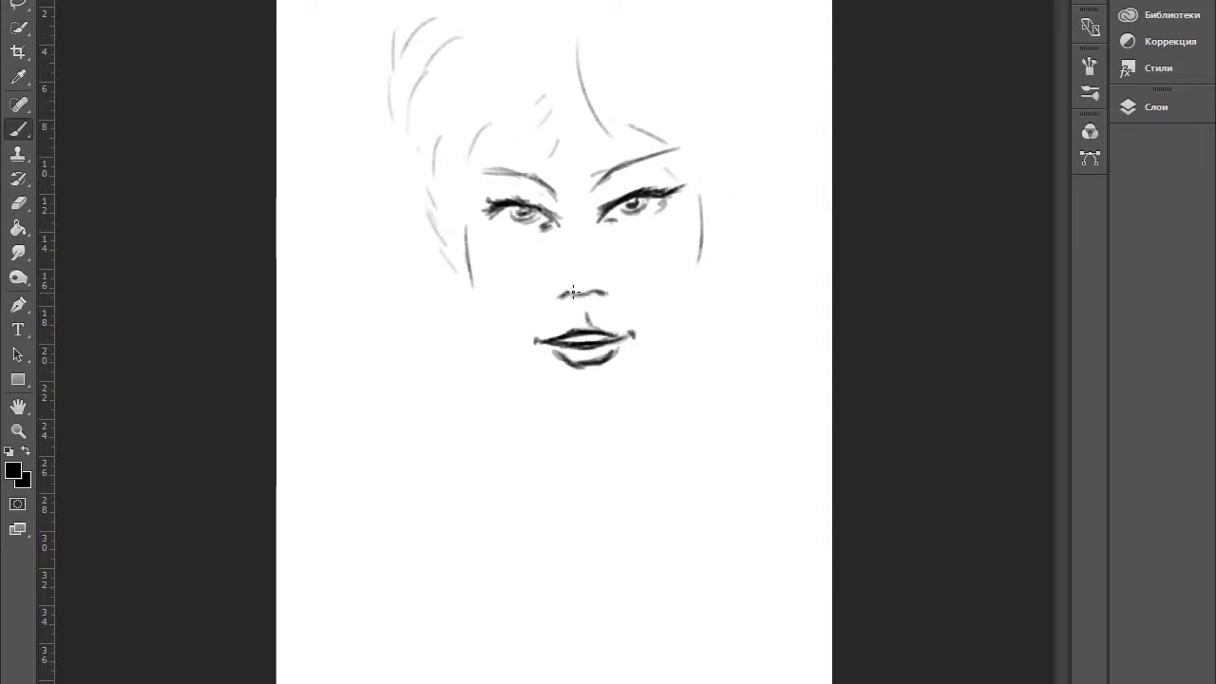
Step: Erase the loose hair and cheek strokes, then draw small flowers and long left-side hair
key("e")
mouse_move(674, 143)
left_mouse_down()
mouse_move(409, 76)
mouse_move(446, 171)
left_mouse_up()
key("b")
left_click_drag(466, 104, 483, 133)
mouse_move(503, 104)
left_mouse_down()
mouse_move(510, 112)
mouse_move(494, 99)
left_mouse_up()
left_click_drag(489, 143, 421, 282)
left_click_drag(454, 192, 411, 245)
left_click_drag(509, 95, 495, 139)
Step: Draw a large daisy on top of the head, small flowers, a bud and a right-side daisy
mouse_move(482, 76)
left_mouse_down()
mouse_move(521, 57)
mouse_move(518, 29)
left_mouse_up()
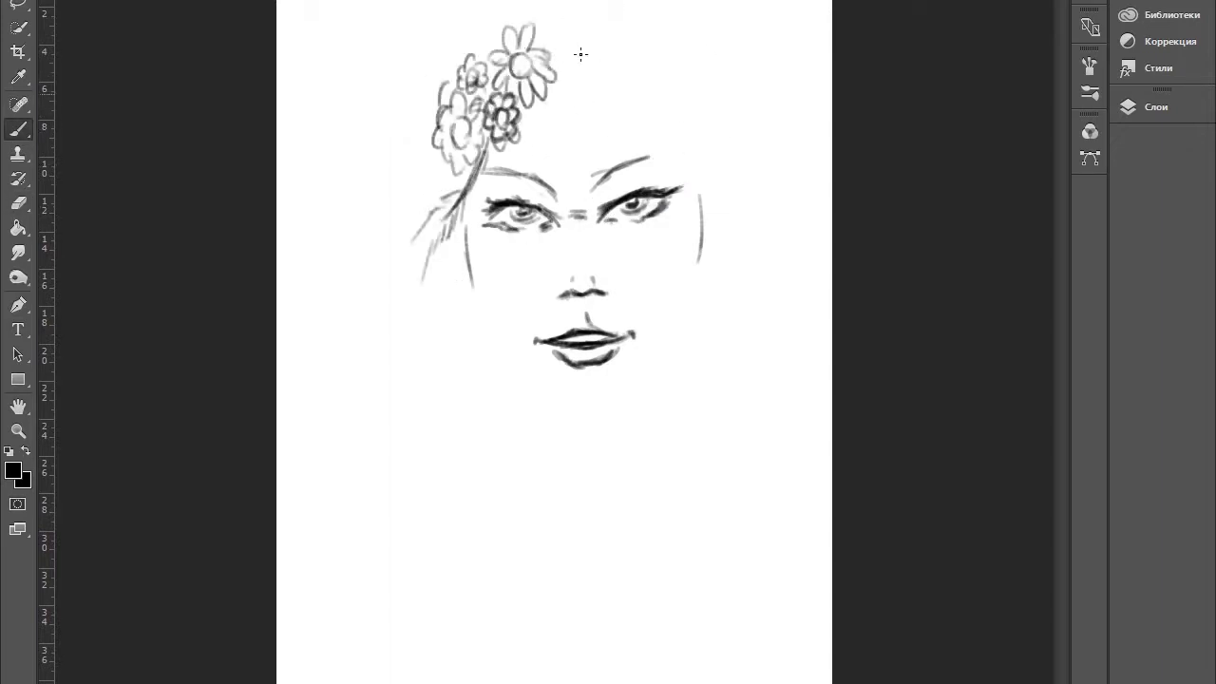
left_click_drag(565, 76, 568, 124)
left_click_drag(454, 103, 380, 131)
left_click_drag(432, 76, 418, 123)
mouse_move(591, 19)
left_mouse_down()
mouse_move(555, 59)
mouse_move(613, 104)
left_mouse_up()
left_click_drag(544, 143, 470, 327)
mouse_move(605, 83)
left_mouse_down()
mouse_move(608, 42)
mouse_move(632, 95)
left_mouse_up()
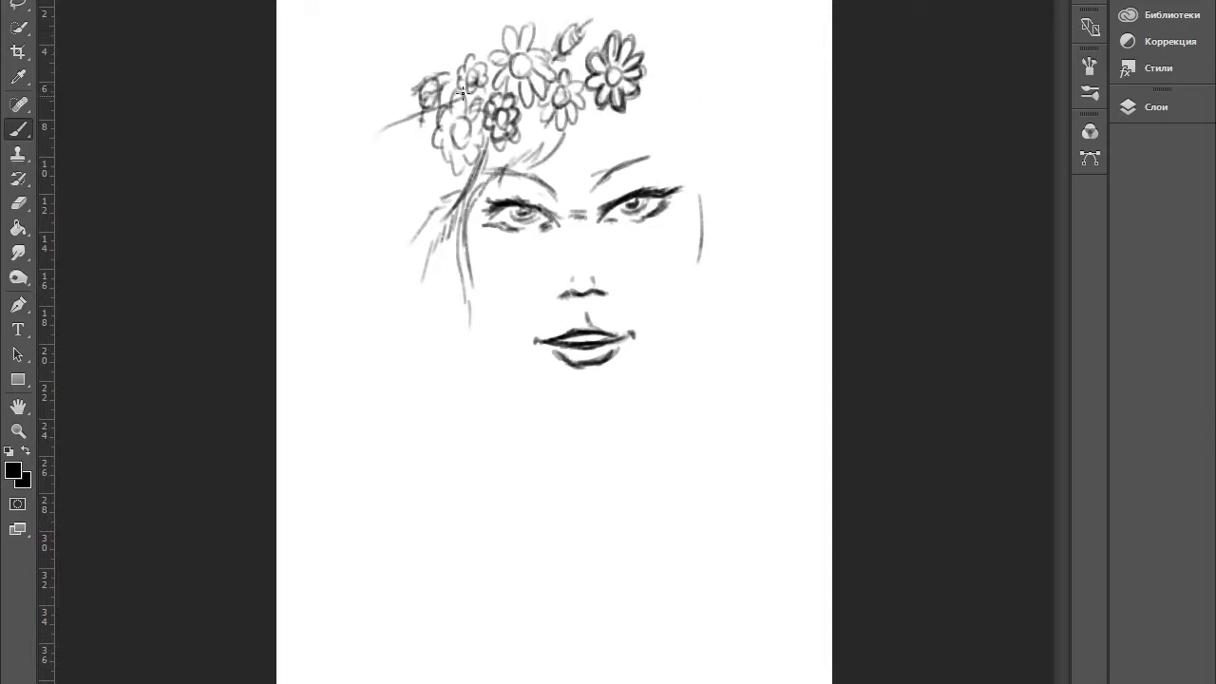
Step: Add feathery wheat ears, a leaf and a flower around the wreath's sides
left_click_drag(427, 113, 328, 214)
mouse_move(608, 106)
left_mouse_down()
mouse_move(679, 144)
mouse_move(665, 142)
left_mouse_up()
left_click_drag(656, 71, 717, 143)
mouse_move(484, 57)
left_mouse_down()
mouse_move(380, 33)
mouse_move(314, 45)
left_mouse_up()
left_click_drag(717, 145, 760, 259)
left_click_drag(746, 202, 768, 285)
Step: Erase the old mouth and nose marks and add a wheat ear at the top right
key("e")
left_click_drag(537, 285, 632, 361)
key("b")
left_click_drag(647, 81, 822, 46)
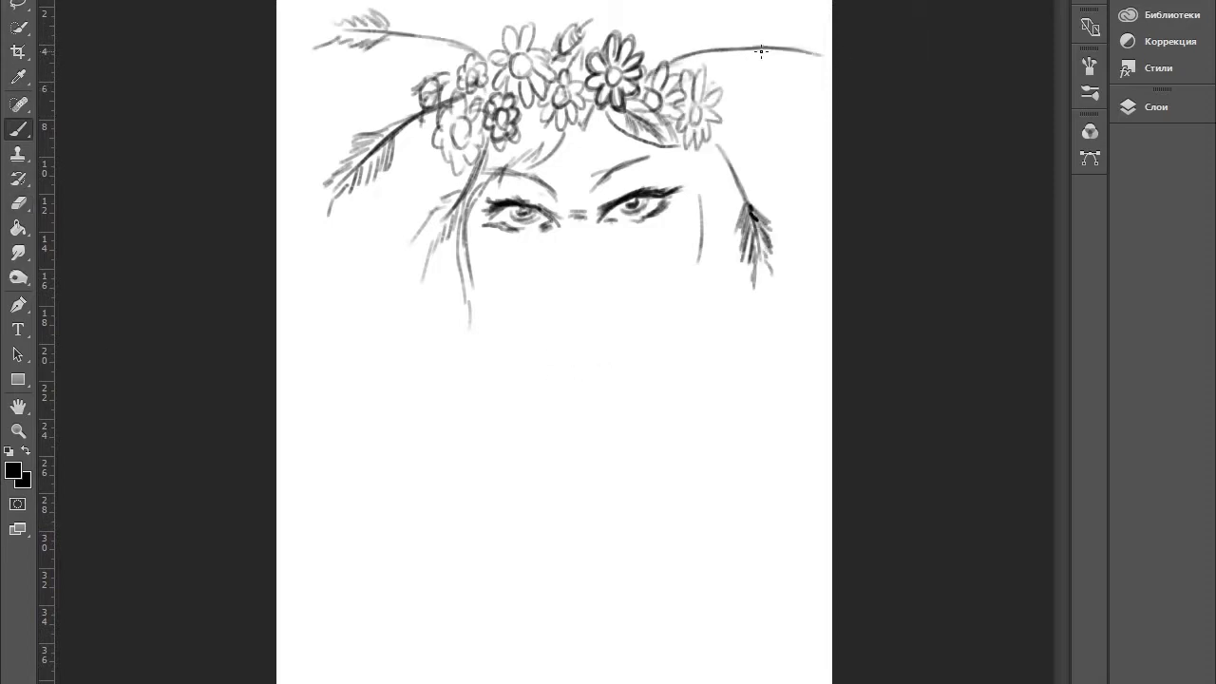
left_click_drag(471, 285, 467, 361)
key("e")
left_click_drag(560, 314, 604, 309)
key("b")
Step: Redraw hair strands, the right jaw line, a small nose mark and the left cheek line
left_click_drag(480, 252, 496, 290)
left_click_drag(561, 129, 466, 228)
left_click_drag(700, 195, 698, 327)
left_click_drag(605, 181, 629, 162)
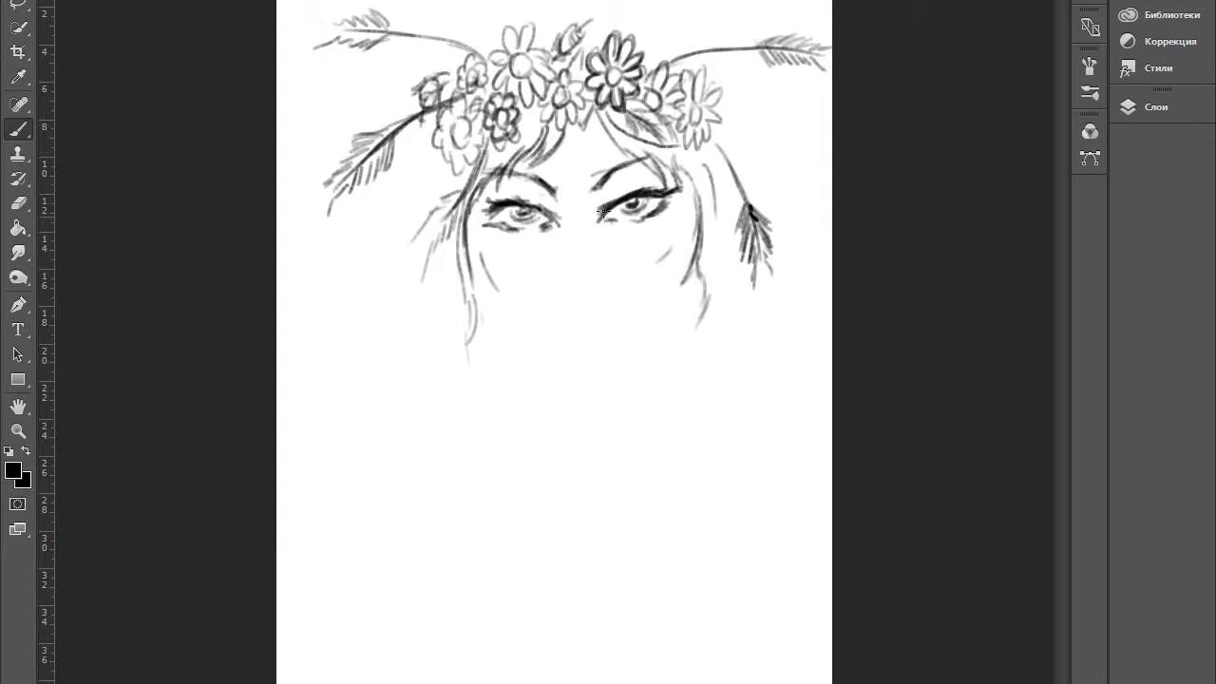
left_click_drag(593, 295, 605, 297)
left_click_drag(480, 237, 513, 351)
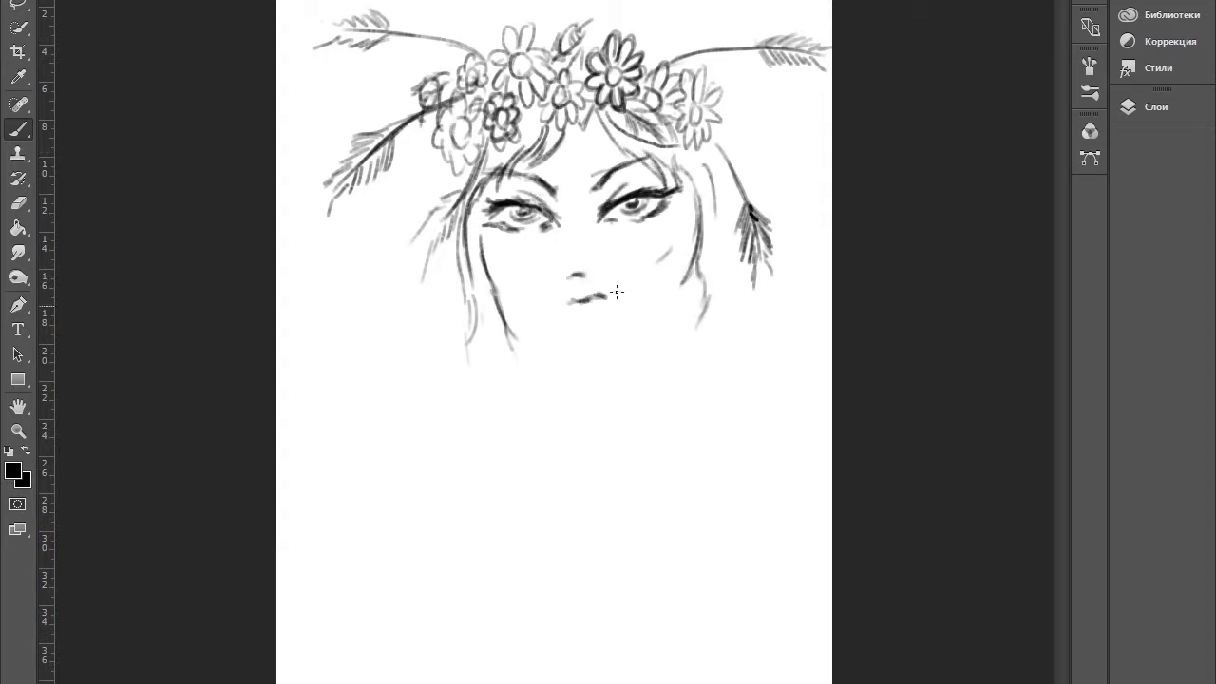
Step: Erase the left cheek line and mouth, then retry the mouth strokes with undos
key("e")
left_click_drag(480, 237, 513, 352)
left_click_drag(570, 320, 632, 320)
key("b")
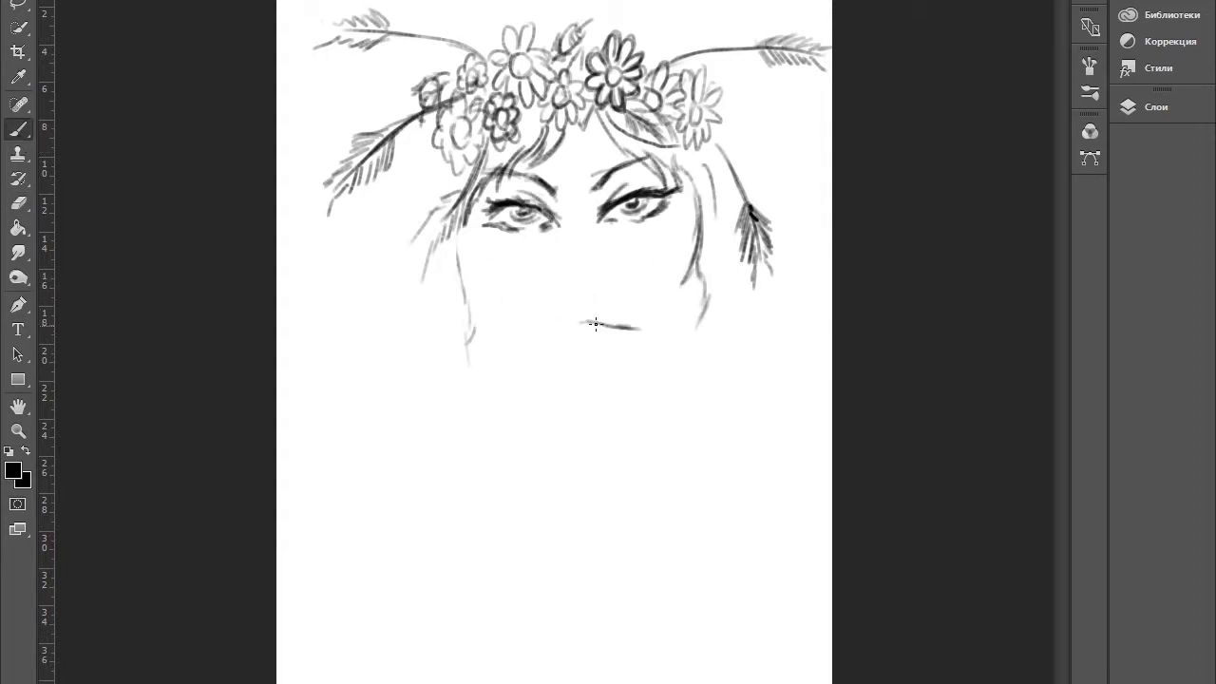
left_click_drag(554, 330, 627, 327)
left_click_drag(575, 345, 608, 349)
key("ctrl+alt+z")
key("ctrl+alt+z")
key("ctrl+alt+z")
left_click_drag(540, 358, 636, 349)
key("ctrl+alt+z")
key("ctrl+alt+z")
key("ctrl+alt+z")
Step: Add dark hair strands on top of the head near the flowers
left_click_drag(527, 2, 441, 66)
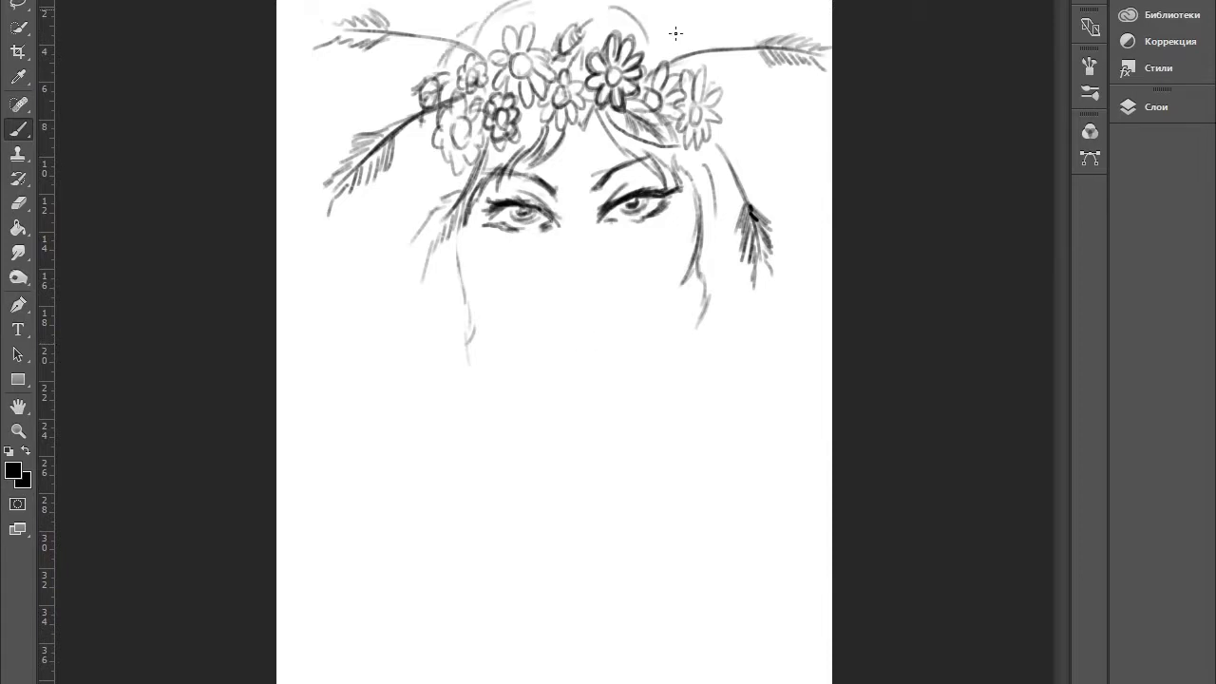
left_click_drag(635, 6, 711, 54)
left_click_drag(559, 2, 452, 49)
left_click_drag(610, 17, 673, 47)
left_click_drag(665, 4, 711, 76)
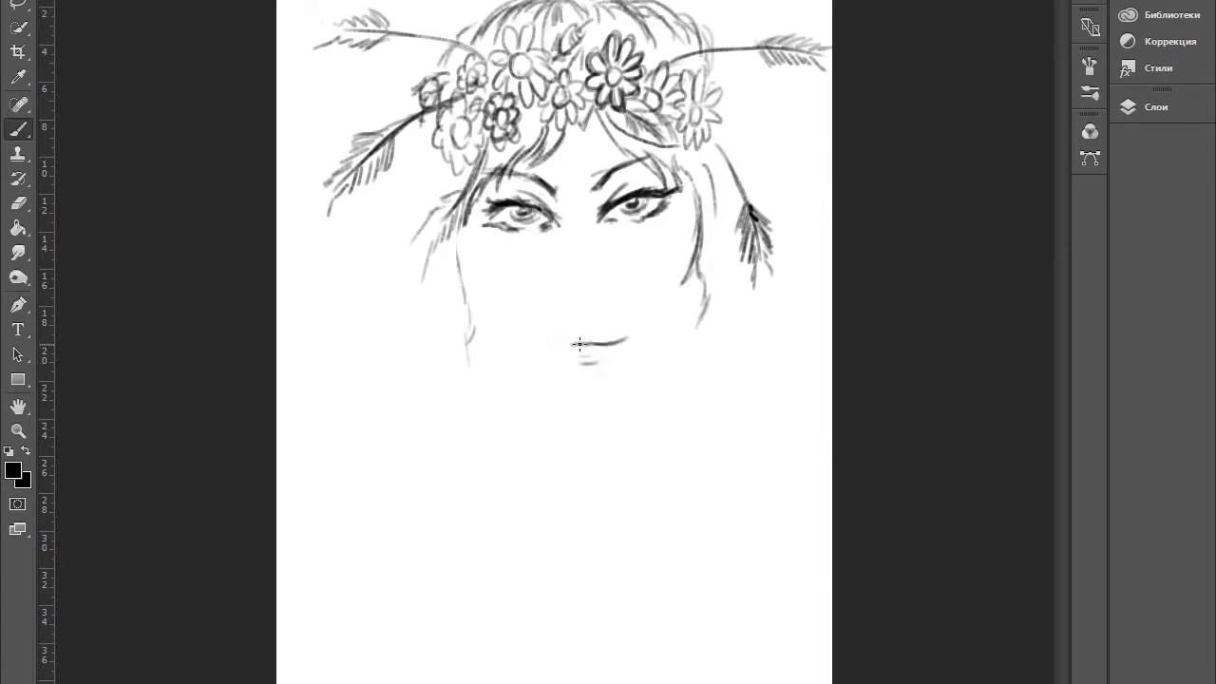
Step: Redraw the lips and outline the jaw and chin on both sides
key("ctrl+alt+z")
mouse_move(629, 335)
left_mouse_down()
mouse_move(567, 330)
mouse_move(608, 355)
left_mouse_up()
left_click_drag(694, 285, 656, 389)
left_click_drag(509, 351, 599, 401)
mouse_move(475, 242)
left_mouse_down()
mouse_move(584, 407)
mouse_move(688, 306)
left_mouse_up()
left_click_drag(692, 261, 673, 332)
mouse_move(546, 342)
left_mouse_down()
mouse_move(618, 335)
mouse_move(609, 342)
left_mouse_up()
key("ctrl+alt+z")
key("ctrl+alt+z")
key("ctrl+alt+z")
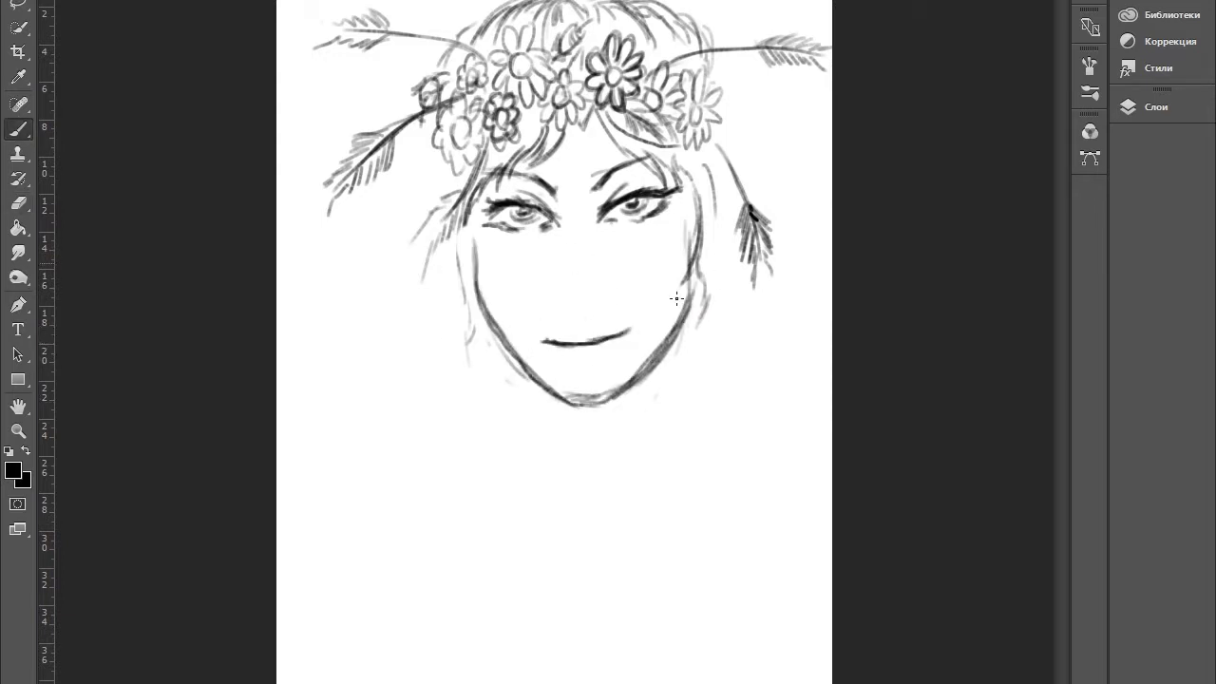
Step: Draw the nose and erase the full lips
left_click_drag(573, 258, 574, 282)
key("e")
mouse_move(546, 337)
left_mouse_down()
mouse_move(627, 347)
mouse_move(598, 355)
left_mouse_up()
key("b")
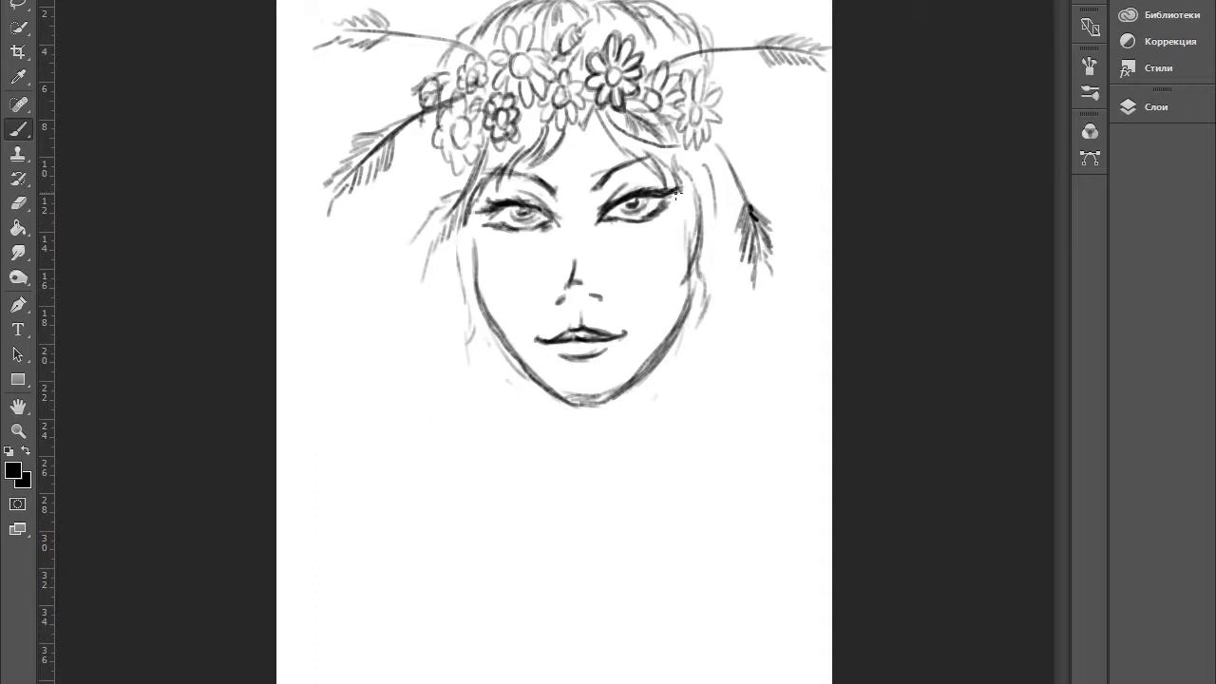
Step: Sketch bangs over the forehead and hair strands on both sides of the face
left_click_drag(458, 228, 462, 308)
key("e")
left_click_drag(665, 327, 627, 389)
key("b")
mouse_move(560, 123)
left_mouse_down()
mouse_move(494, 190)
mouse_move(467, 361)
left_mouse_up()
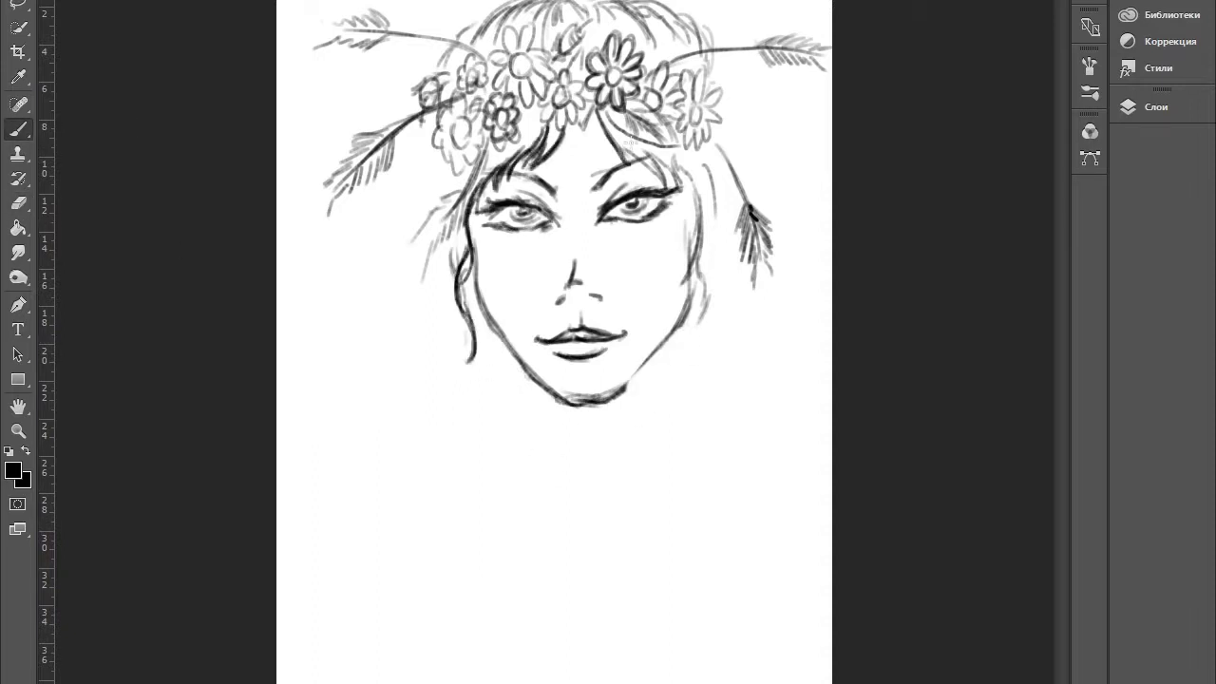
left_click_drag(630, 142, 676, 285)
left_click_drag(708, 160, 705, 228)
left_click_drag(701, 270, 695, 352)
left_click_drag(650, 200, 625, 207)
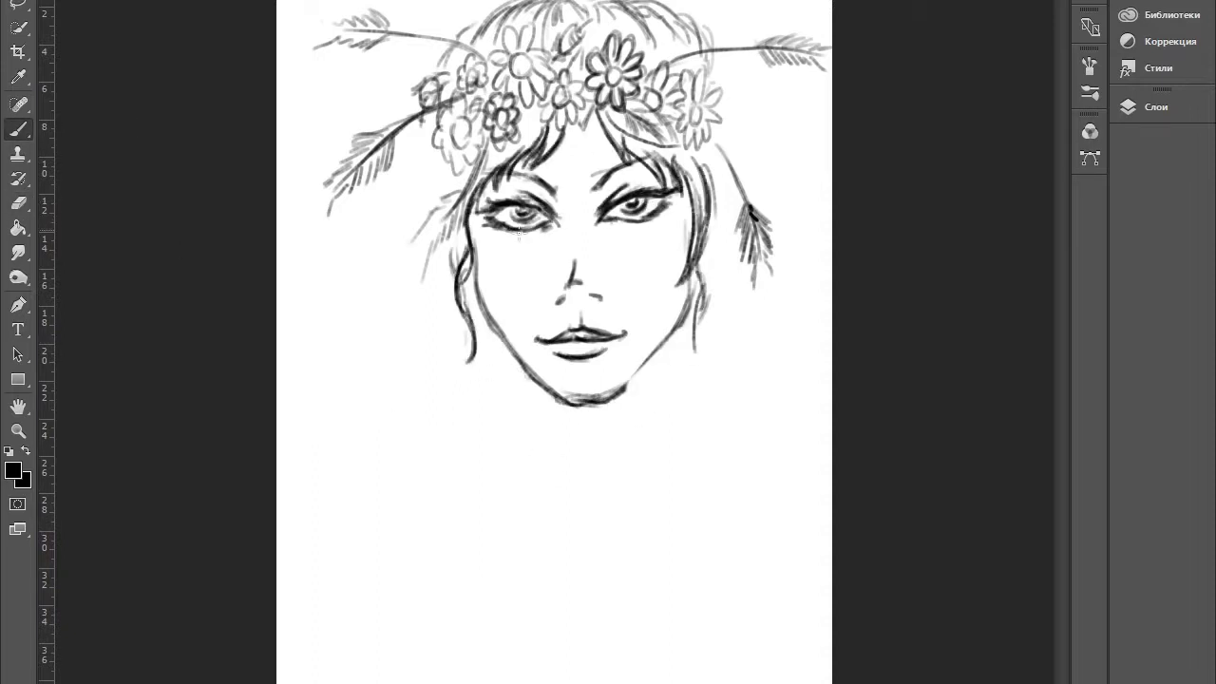
Step: Darken the jaw and chin, add crown hair, and draw both sides of the neck
left_click_drag(473, 265, 575, 404)
left_click_drag(692, 302, 608, 391)
left_click_drag(446, 67, 527, 3)
left_click_drag(627, 57, 707, 12)
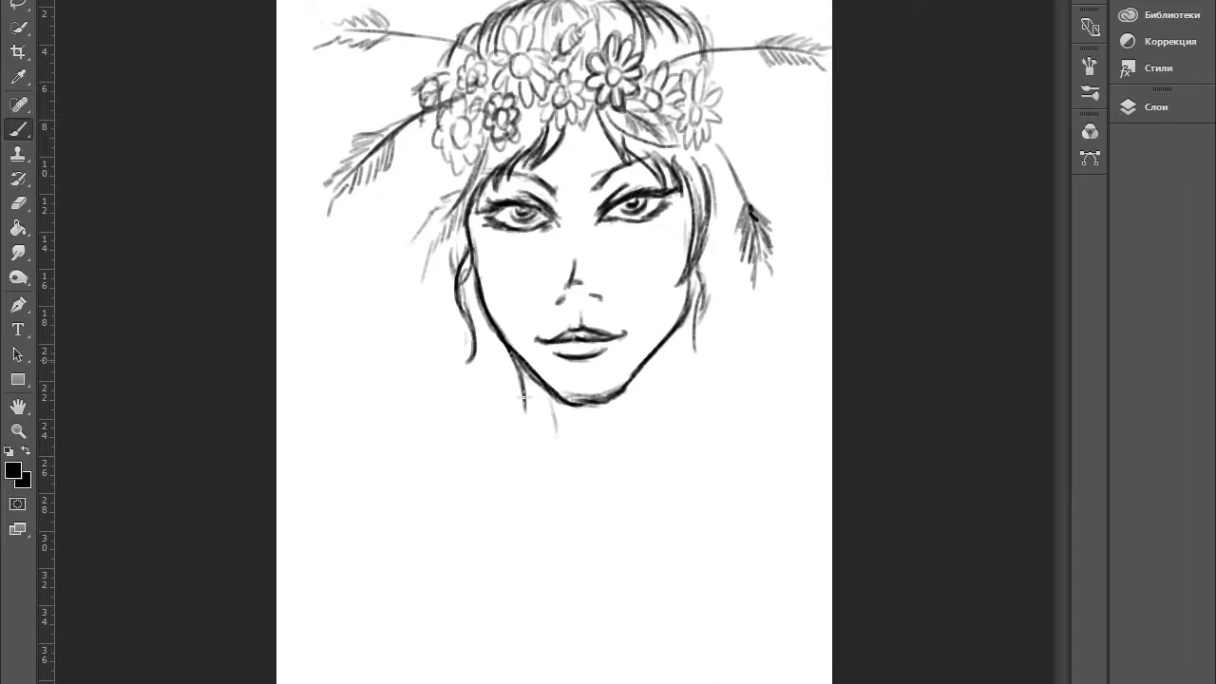
left_click_drag(509, 350, 518, 487)
left_click_drag(665, 332, 665, 461)
Step: Draw long hair down both sides and add flower and hair strokes around the head
left_click_drag(551, 407, 576, 494)
left_click_drag(631, 399, 625, 483)
left_click_drag(708, 157, 799, 411)
left_click_drag(446, 176, 380, 429)
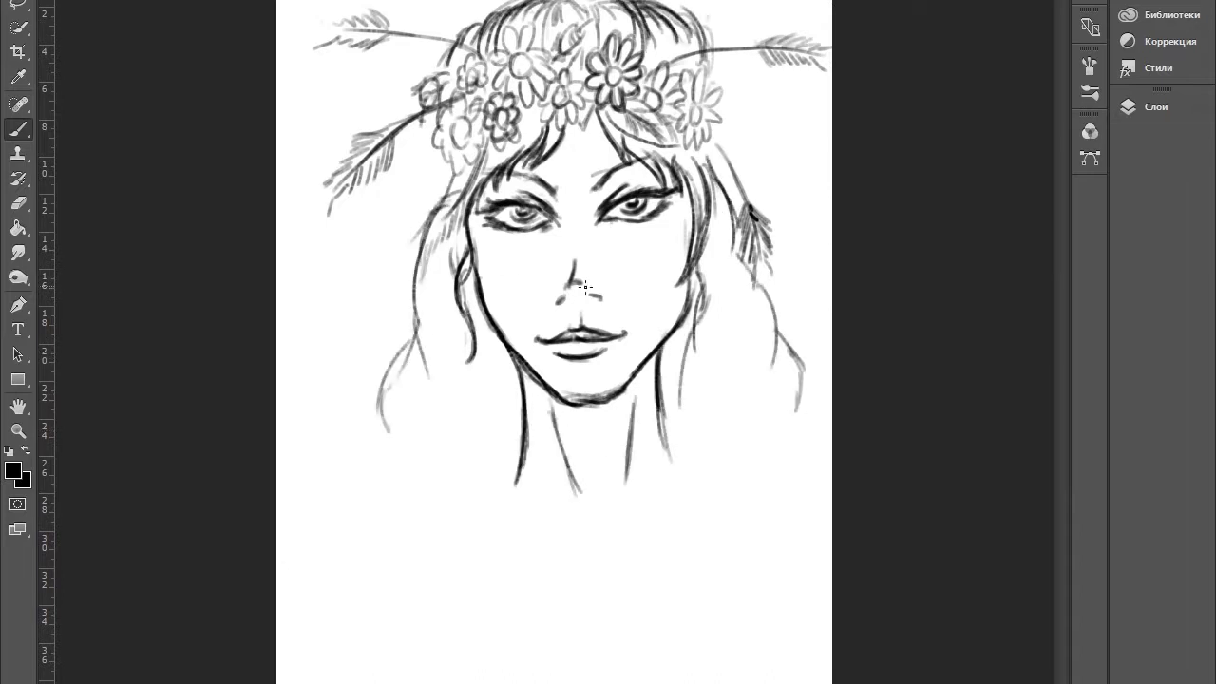
key("ctrl+alt+z")
key("ctrl+alt+z")
left_click_drag(409, 133, 437, 173)
mouse_move(711, 71)
left_mouse_down()
mouse_move(739, 169)
mouse_move(695, 237)
left_mouse_up()
left_click_drag(703, 270, 667, 389)
mouse_move(466, 211)
left_mouse_down()
mouse_move(433, 279)
mouse_move(429, 361)
mouse_move(449, 438)
left_mouse_up()
key("ctrl+alt+z")
Step: Sketch a braid running down the lower left
left_click_drag(422, 404, 432, 549)
left_click_drag(478, 458, 513, 549)
left_click_drag(494, 494, 570, 607)
left_click_drag(415, 427, 504, 655)
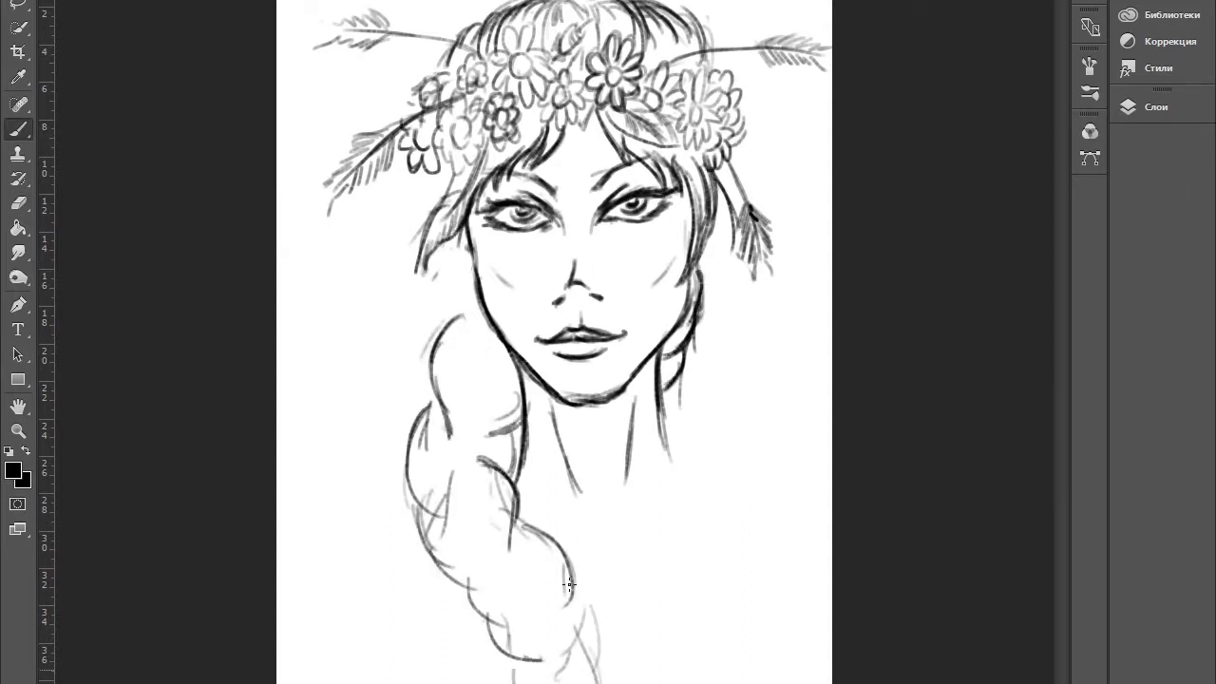
Step: Scale the whole drawing down with Free Transform and erase the lower-left braid strokes
key("ctrl+t")
left_click_drag(832, 679, 770, 611)
key("Return")
mouse_move(627, 328)
left_mouse_down()
mouse_move(642, 404)
mouse_move(775, 454)
left_mouse_up()
mouse_move(468, 232)
left_mouse_down()
mouse_move(442, 365)
mouse_move(514, 404)
left_mouse_up()
key("e")
left_click_drag(451, 275, 447, 507)
key("b")
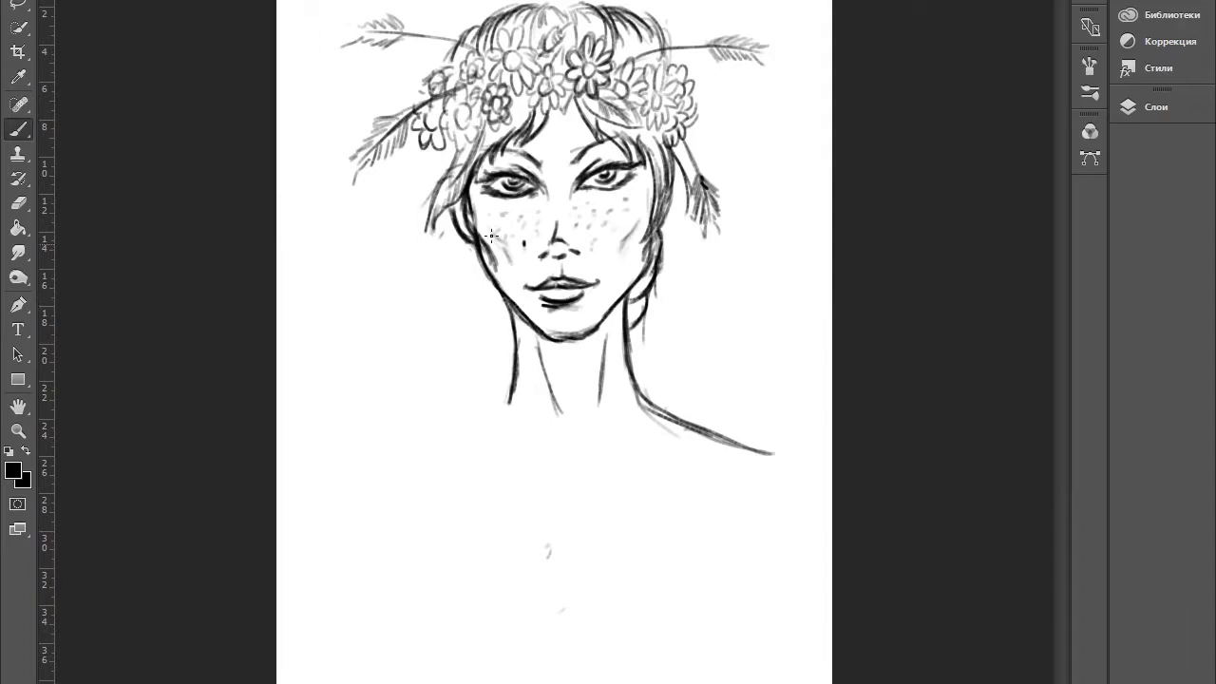
Step: Erase the stray mark beside the nose, then draw the left shoulder and both collarbones
key("e")
left_click_drag(525, 247, 496, 238)
key("b")
left_click_drag(513, 401, 435, 444)
left_click_drag(741, 474, 601, 500)
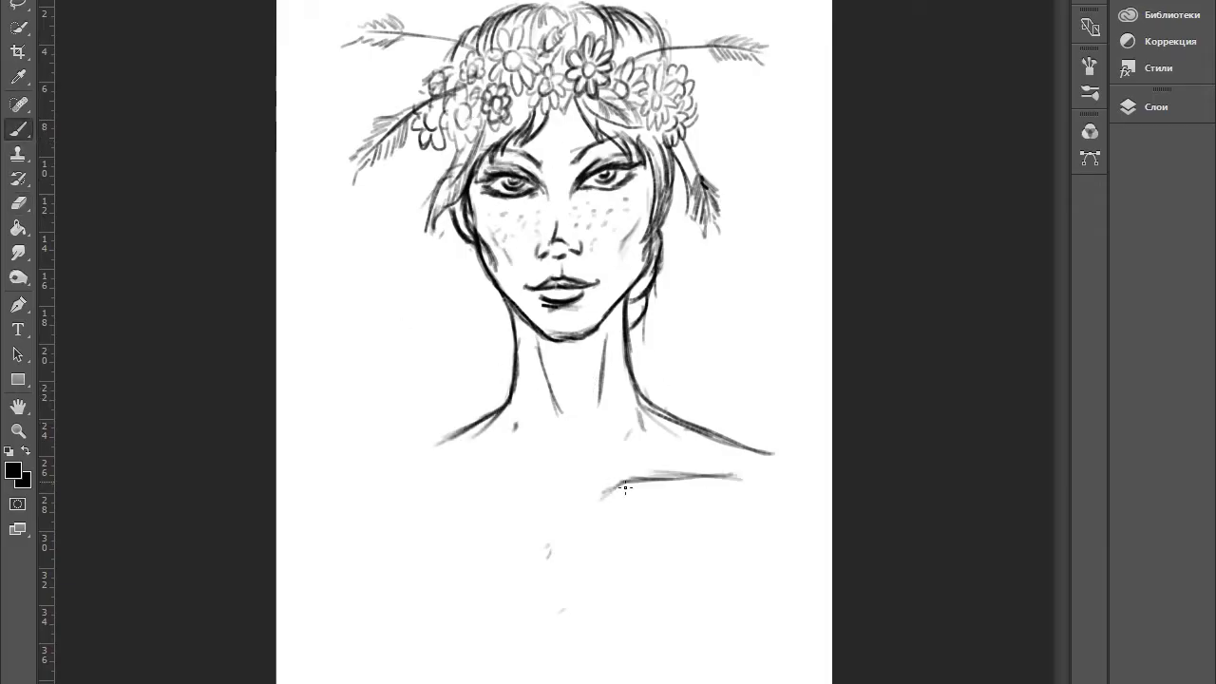
left_click_drag(424, 481, 559, 501)
Step: Sketch the left upper arm and a braid running from the neck to the page bottom
key("e")
key("b")
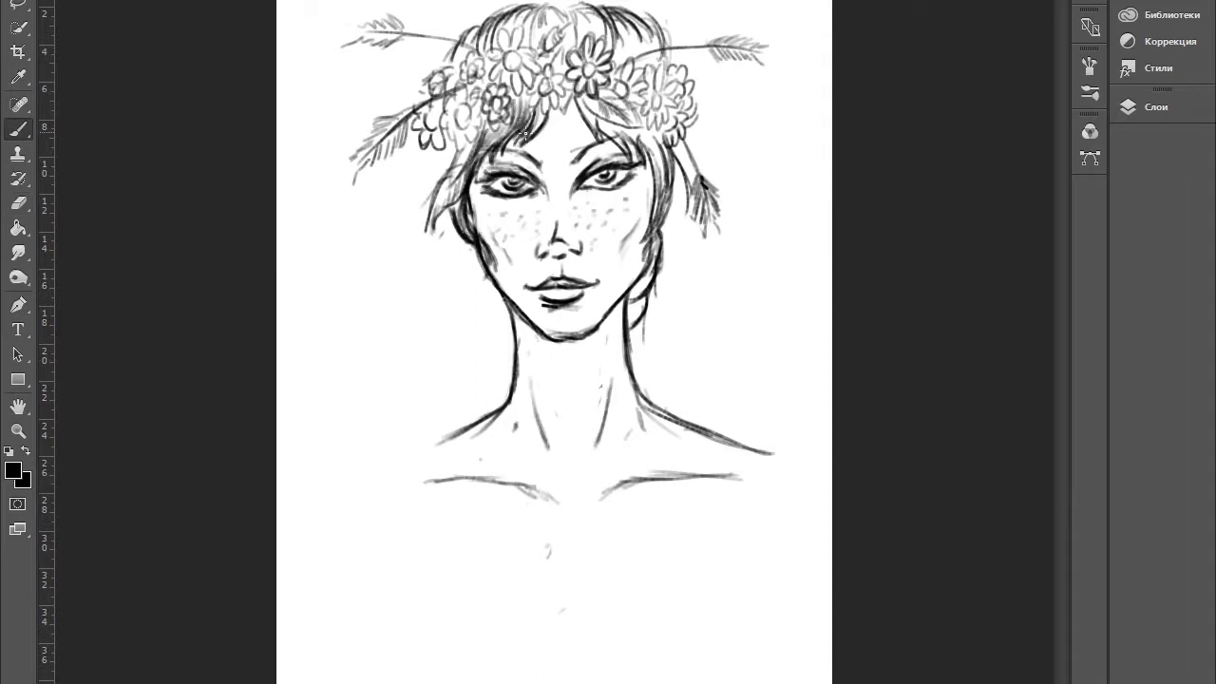
left_click_drag(493, 335, 399, 508)
left_click_drag(415, 540, 435, 555)
left_click_drag(494, 336, 402, 475)
mouse_move(475, 420)
left_mouse_down()
mouse_move(434, 583)
mouse_move(469, 612)
left_mouse_up()
left_click_drag(464, 591, 495, 682)
Step: Darken the hair strands across the crown of the head
mouse_move(657, 15)
left_mouse_down()
mouse_move(604, 69)
mouse_move(579, 61)
left_mouse_up()
mouse_move(532, 4)
left_mouse_down()
mouse_move(458, 61)
mouse_move(494, 53)
left_mouse_up()
left_click_drag(616, 4, 560, 42)
left_click_drag(503, 13, 463, 63)
left_click_drag(659, 21, 618, 66)
Step: Draw dark braid links from the top of the braid down toward the bottom
left_click_drag(664, 150, 627, 303)
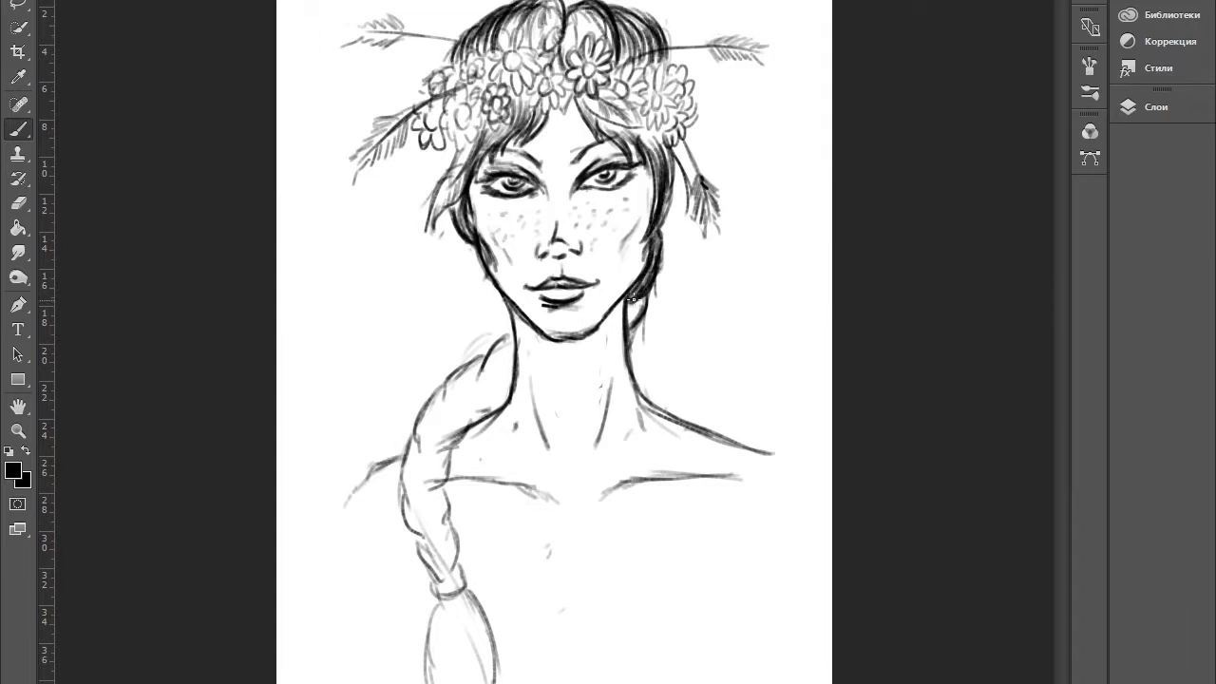
left_click_drag(513, 332, 439, 418)
left_click_drag(475, 381, 410, 456)
left_click_drag(464, 398, 401, 511)
mouse_move(446, 451)
left_mouse_down()
mouse_move(462, 580)
mouse_move(437, 597)
left_mouse_up()
Step: Darken the braid's tie band and neck lines, and add a new wreath flower
left_click_drag(608, 382, 595, 454)
left_click_drag(538, 406, 551, 452)
mouse_move(506, 51)
left_mouse_down()
mouse_move(521, 95)
mouse_move(534, 58)
left_mouse_up()
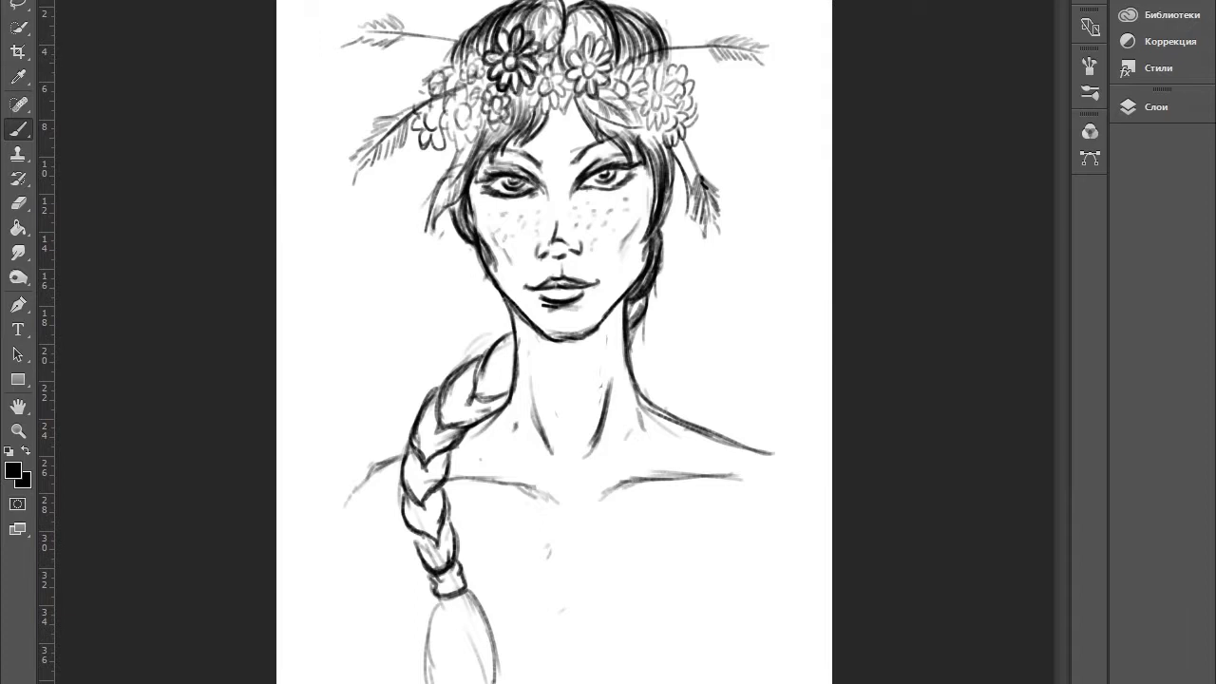
key("e")
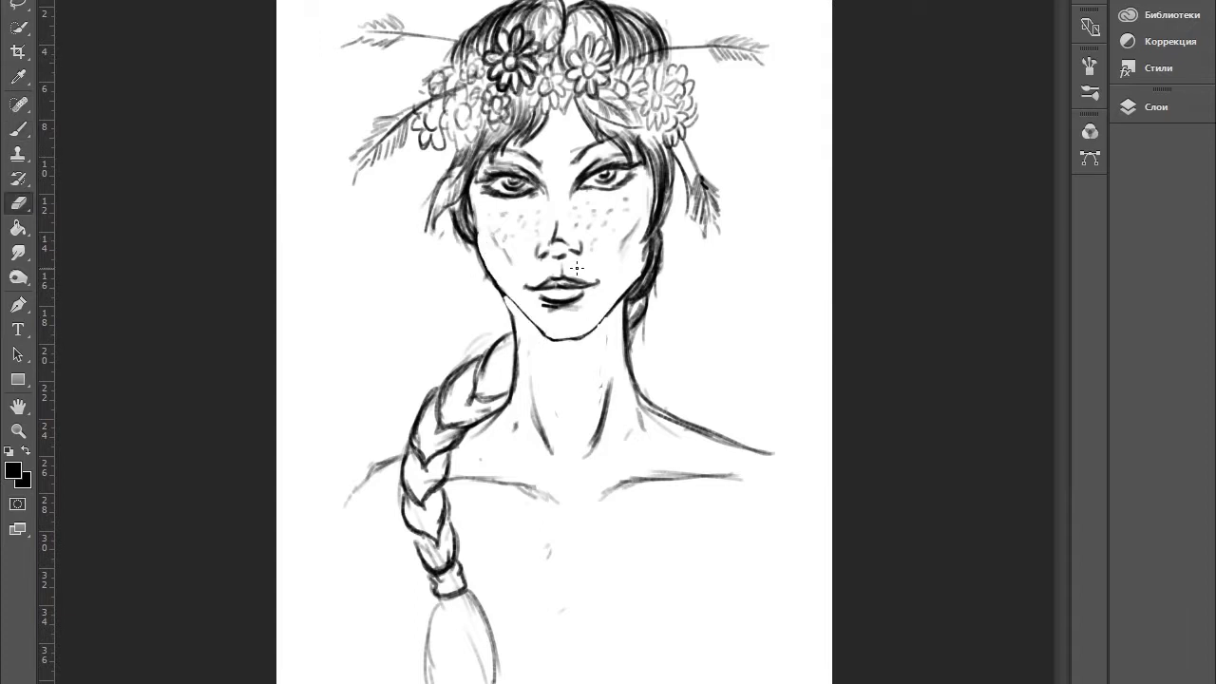
Step: Shade both sides of the neck and the nose with brush strokes
key("b")
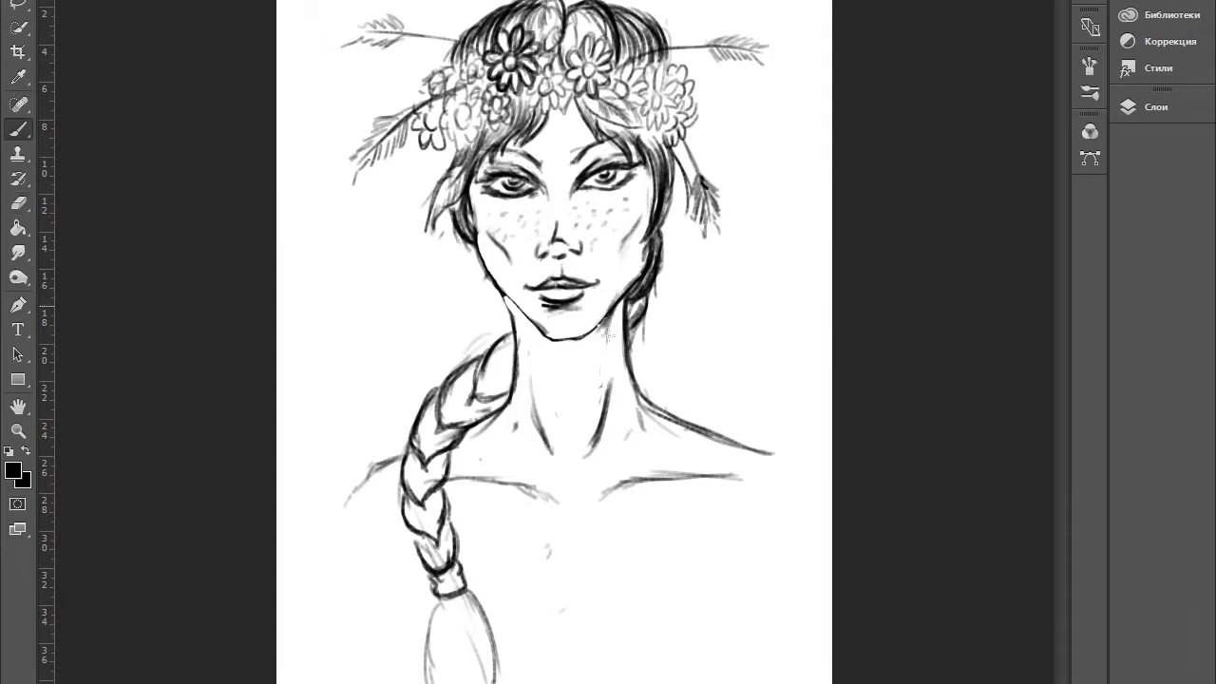
left_click_drag(616, 304, 587, 453)
left_click_drag(608, 367, 574, 459)
left_click_drag(601, 327, 566, 375)
left_click_drag(544, 344, 533, 437)
left_click_drag(513, 296, 534, 354)
left_click_drag(574, 180, 570, 228)
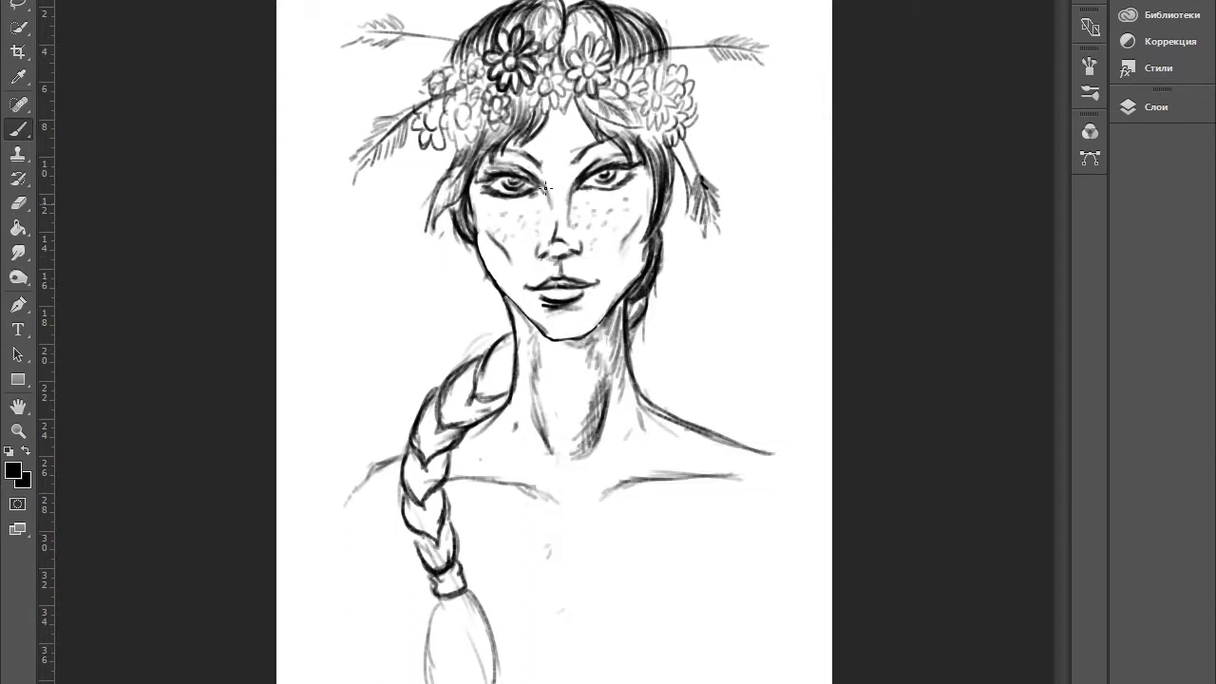
Step: Darken the braid strands and the hairline along the cheek
key("e")
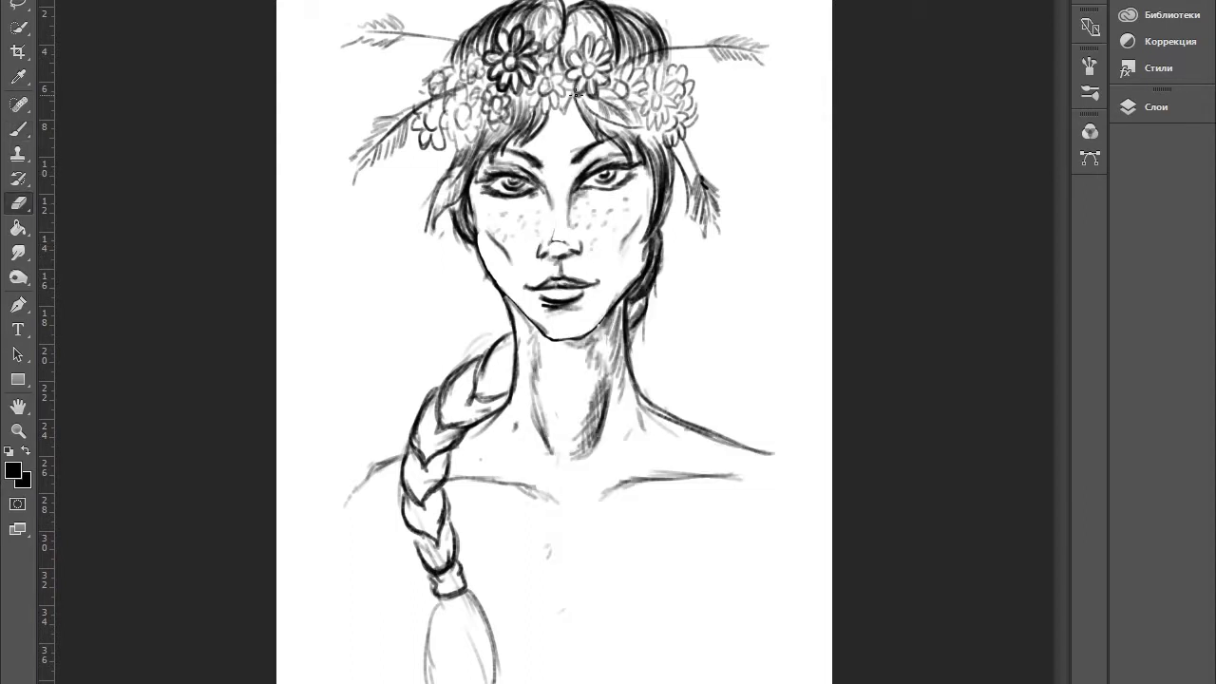
key("b")
key("e")
key("b")
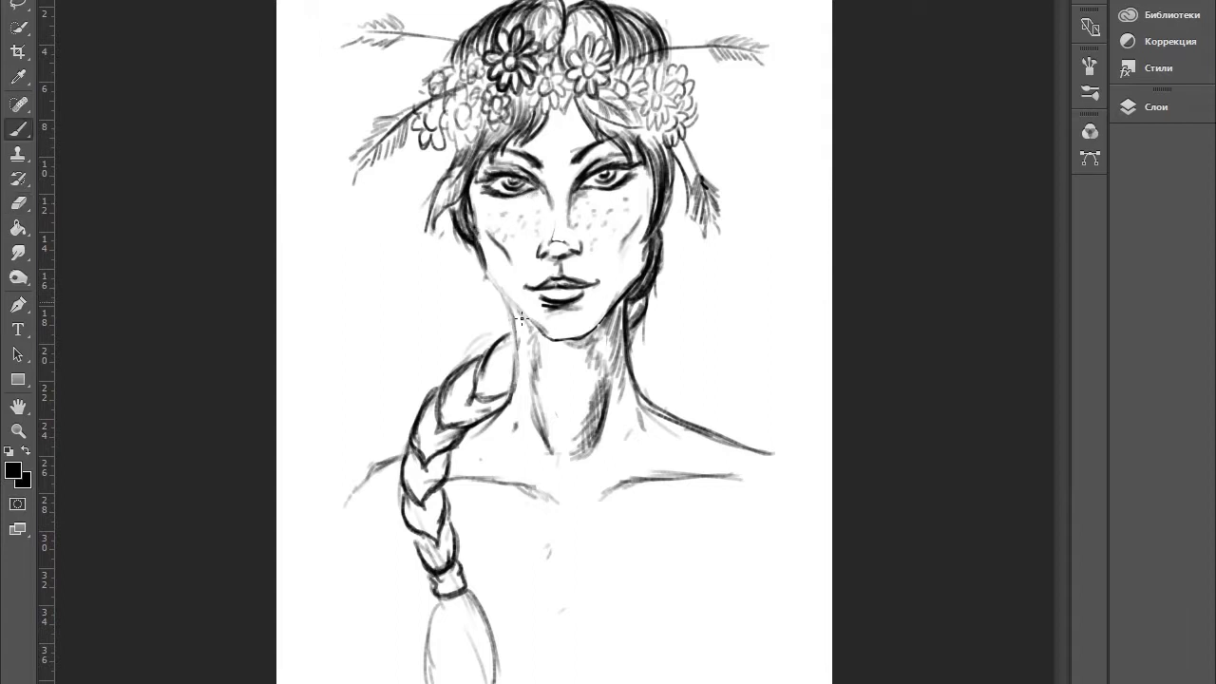
left_click_drag(472, 290, 475, 228)
left_click_drag(515, 376, 439, 427)
mouse_move(457, 430)
left_mouse_down()
mouse_move(418, 496)
mouse_move(447, 565)
left_mouse_up()
mouse_move(503, 371)
left_mouse_down()
mouse_move(469, 401)
mouse_move(435, 565)
mouse_move(489, 679)
left_mouse_up()
Step: Shade around the eyes, lips, nose bridge, under the nose and the chin
mouse_move(570, 148)
left_mouse_down()
mouse_move(618, 195)
mouse_move(618, 313)
left_mouse_up()
left_click_drag(537, 285, 580, 309)
left_click_drag(561, 169, 572, 192)
left_click_drag(584, 95, 561, 275)
mouse_move(608, 333)
left_mouse_down()
mouse_move(560, 309)
mouse_move(584, 465)
left_mouse_up()
Step: Shade the neck, collarbones and right shoulder, and darken the braid downward
left_click_drag(632, 399, 788, 484)
mouse_move(703, 456)
left_mouse_down()
mouse_move(504, 504)
mouse_move(447, 475)
left_mouse_up()
left_click_drag(536, 332, 546, 433)
left_click_drag(570, 14, 663, 141)
left_click_drag(513, 334, 418, 542)
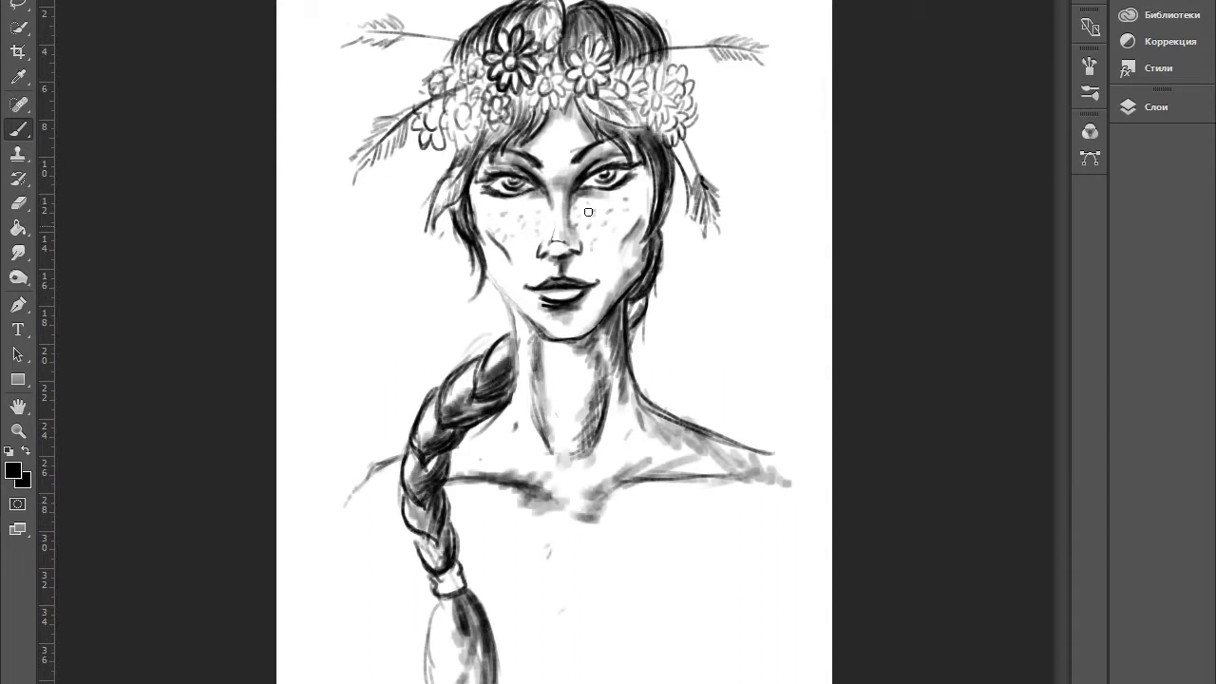
Step: Sketch the dress strap and neckline outline
left_click_drag(758, 454, 494, 676)
mouse_move(730, 437)
left_mouse_down()
mouse_move(755, 641)
mouse_move(708, 679)
left_mouse_up()
mouse_move(569, 632)
left_mouse_down()
mouse_move(570, 682)
mouse_move(553, 606)
mouse_move(722, 494)
left_mouse_up()
Step: Hatch the background behind the right shoulder and add hair strands and petals by the face
left_click_drag(665, 656, 703, 580)
left_click_drag(646, 332, 817, 418)
mouse_move(703, 237)
left_mouse_down()
mouse_move(656, 399)
mouse_move(817, 285)
left_mouse_up()
left_click_drag(698, 238, 681, 78)
mouse_move(454, 116)
left_mouse_down()
mouse_move(462, 177)
mouse_move(433, 220)
left_mouse_up()
left_click(29, 201)
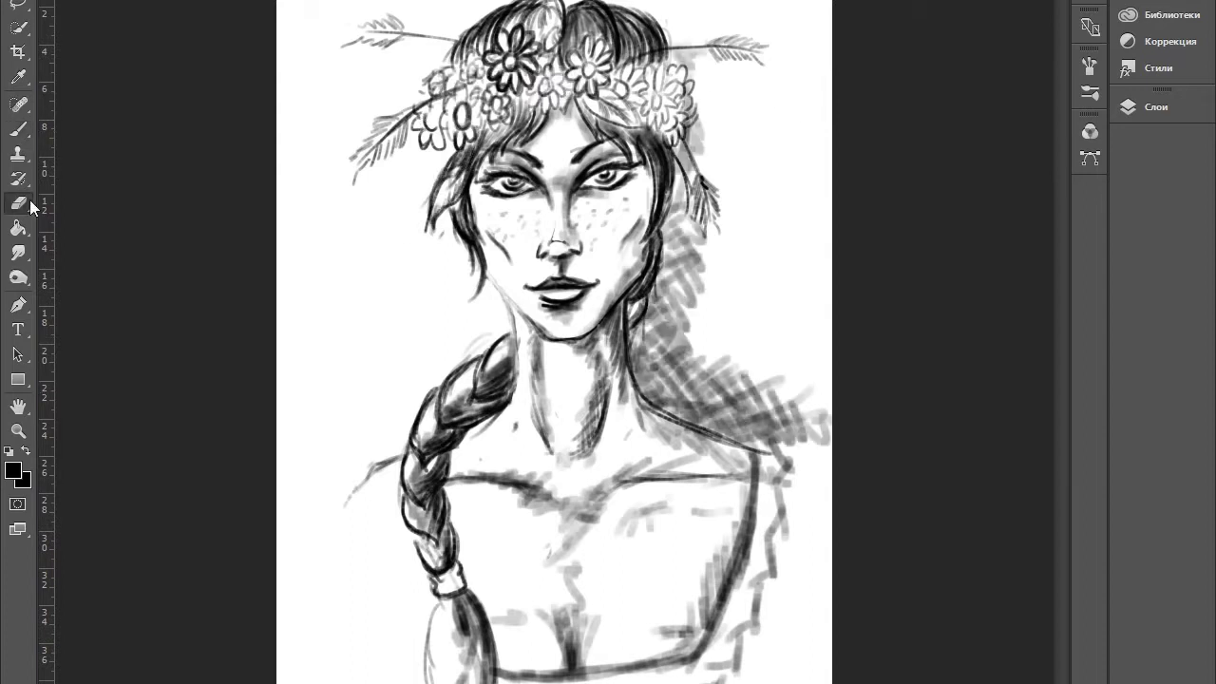
Step: Sketch new petals on the wreath's left side and darken petals across the wreath
left_click(19, 130)
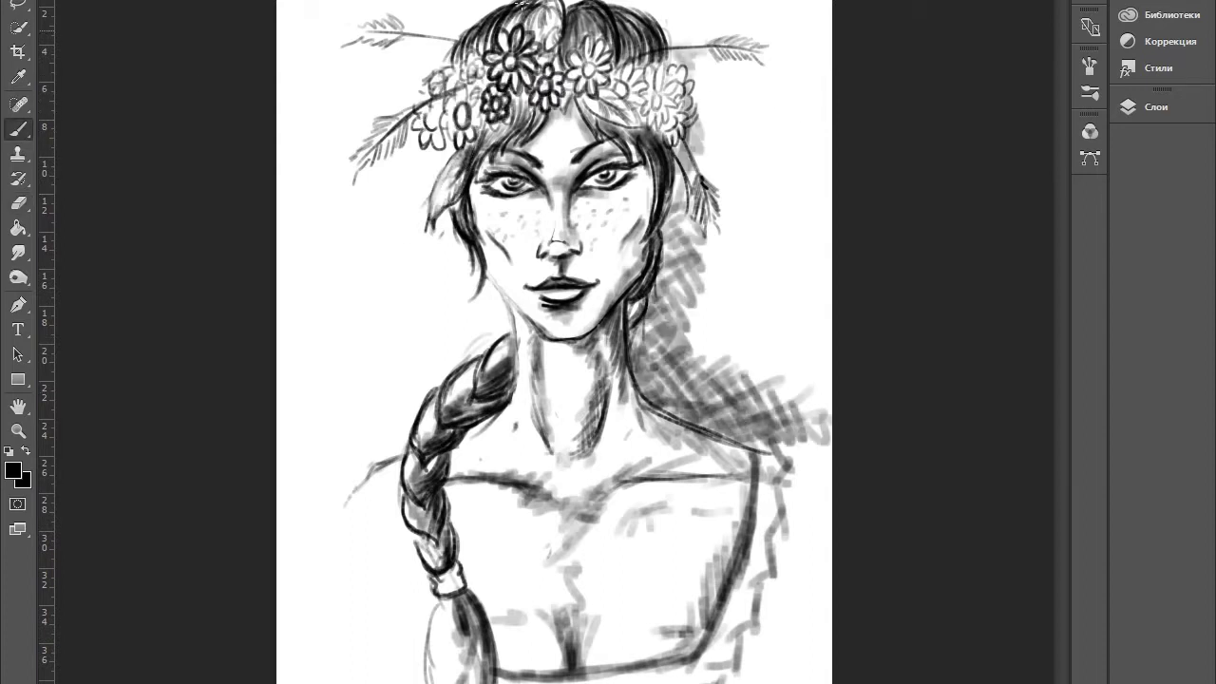
mouse_move(467, 83)
left_mouse_down()
mouse_move(452, 135)
mouse_move(469, 55)
mouse_move(465, 75)
left_mouse_up()
left_click_drag(432, 99, 429, 106)
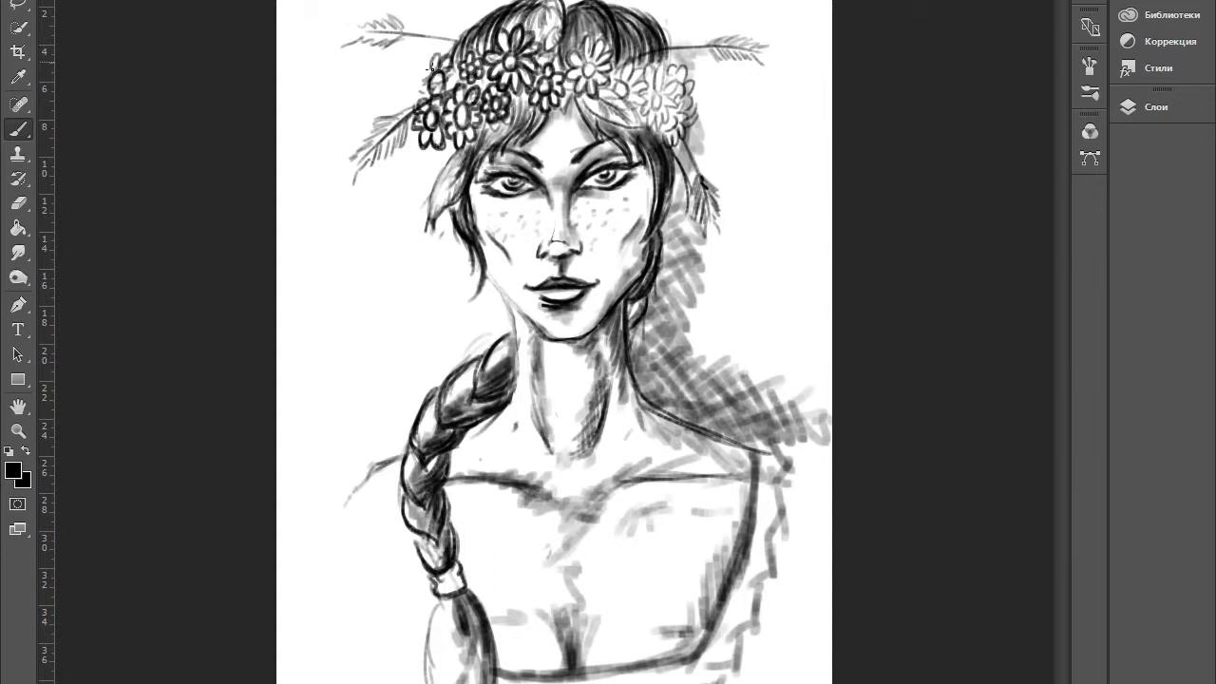
left_click_drag(436, 64, 480, 82)
mouse_move(568, 104)
left_mouse_down()
mouse_move(597, 56)
mouse_move(628, 119)
mouse_move(617, 89)
mouse_move(634, 102)
left_mouse_up()
Step: Ink hatched wheat ears at lower left, upper left and right, plus dark strokes on right flowers
left_click_drag(418, 105, 352, 176)
left_click_drag(399, 123, 342, 195)
mouse_move(480, 49)
left_mouse_down()
mouse_move(422, 35)
mouse_move(354, 48)
mouse_move(332, 29)
left_mouse_up()
left_click_drag(682, 133, 718, 239)
left_click_drag(705, 180, 709, 230)
mouse_move(629, 55)
left_mouse_down()
mouse_move(777, 41)
mouse_move(779, 74)
mouse_move(800, 61)
left_mouse_up()
mouse_move(656, 64)
left_mouse_down()
mouse_move(659, 107)
mouse_move(686, 147)
left_mouse_up()
left_click_drag(467, 154, 448, 192)
Step: Clean up the left wheat ears with white brush strokes
key("x")
left_click_drag(476, 45, 405, 34)
left_click_drag(399, 23, 338, 19)
left_click_drag(446, 91, 333, 173)
left_click_drag(405, 48, 344, 34)
left_click_drag(382, 141, 346, 186)
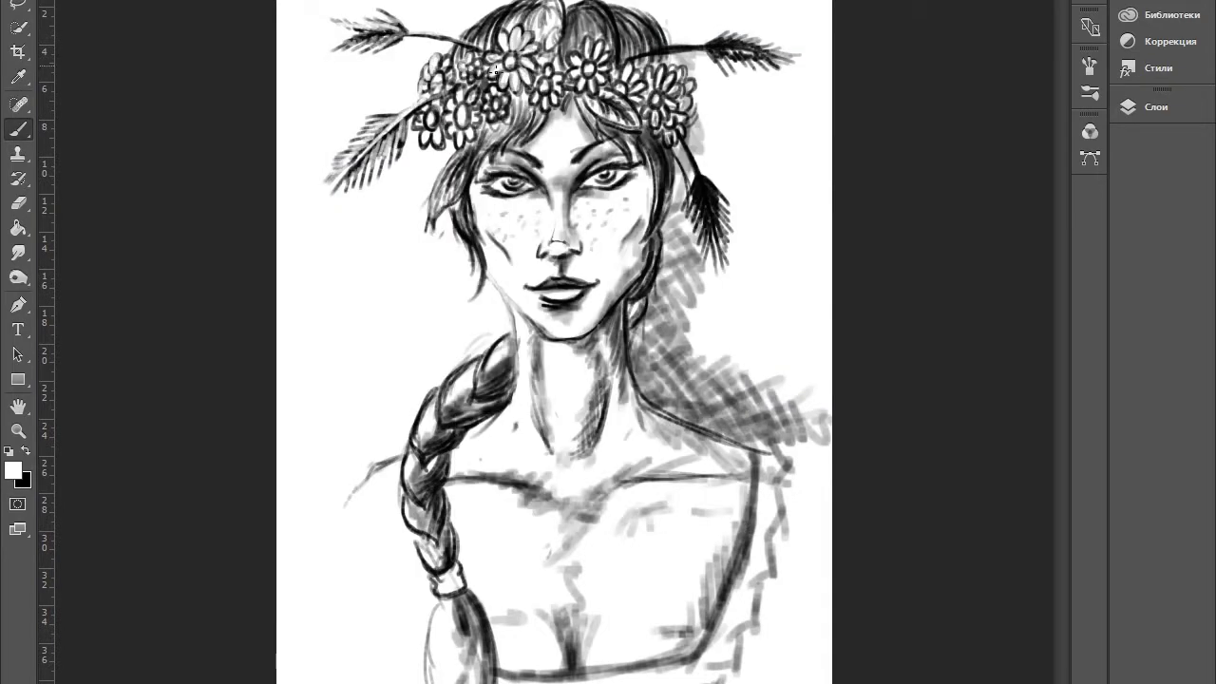
Step: Lighten hair strands on top of the head and along the braid edge in white
left_click_drag(470, 102, 458, 143)
left_click_drag(591, 95, 584, 38)
left_click_drag(525, 4, 466, 46)
left_click_drag(659, 28, 581, 57)
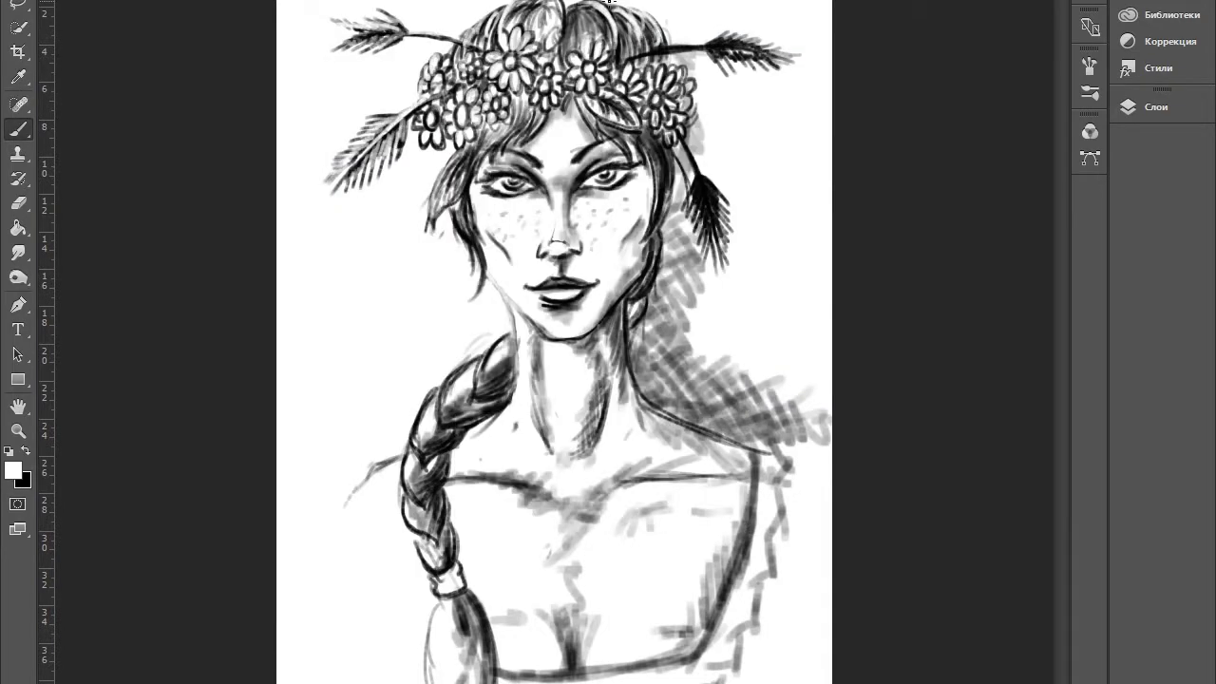
left_click_drag(506, 338, 444, 395)
left_click_drag(427, 394, 420, 527)
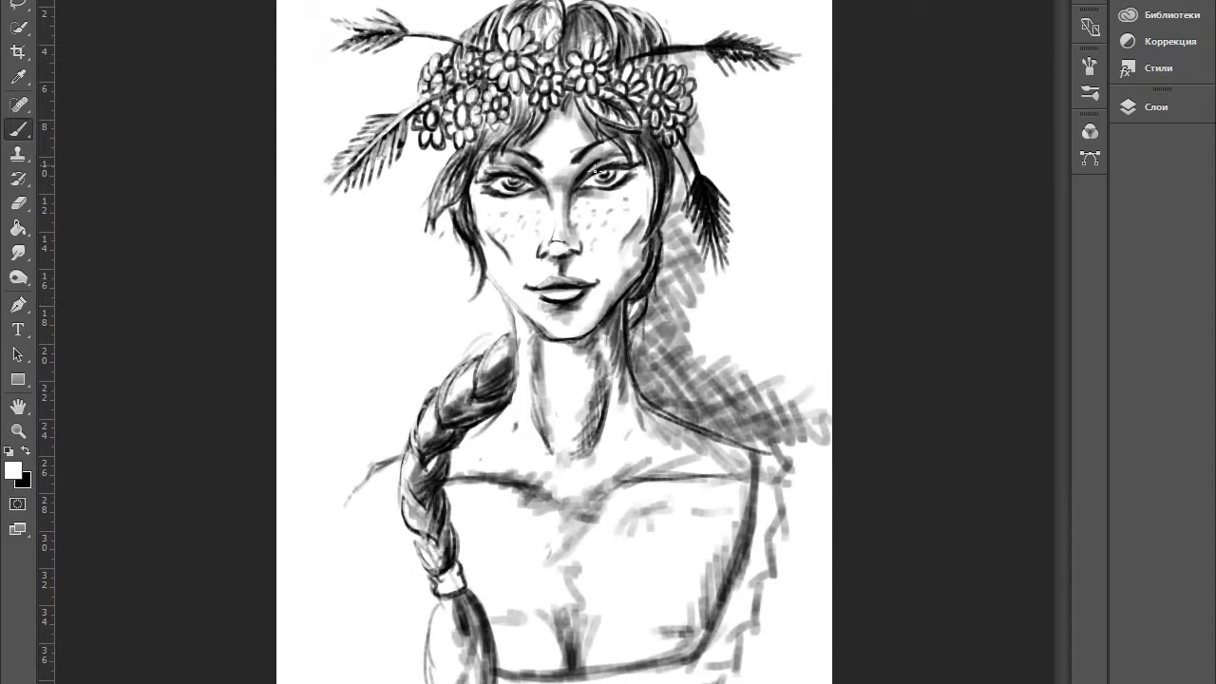
Step: Draw the ruffled sleeve edge and neckline in black
key("x")
left_click_drag(741, 437, 759, 627)
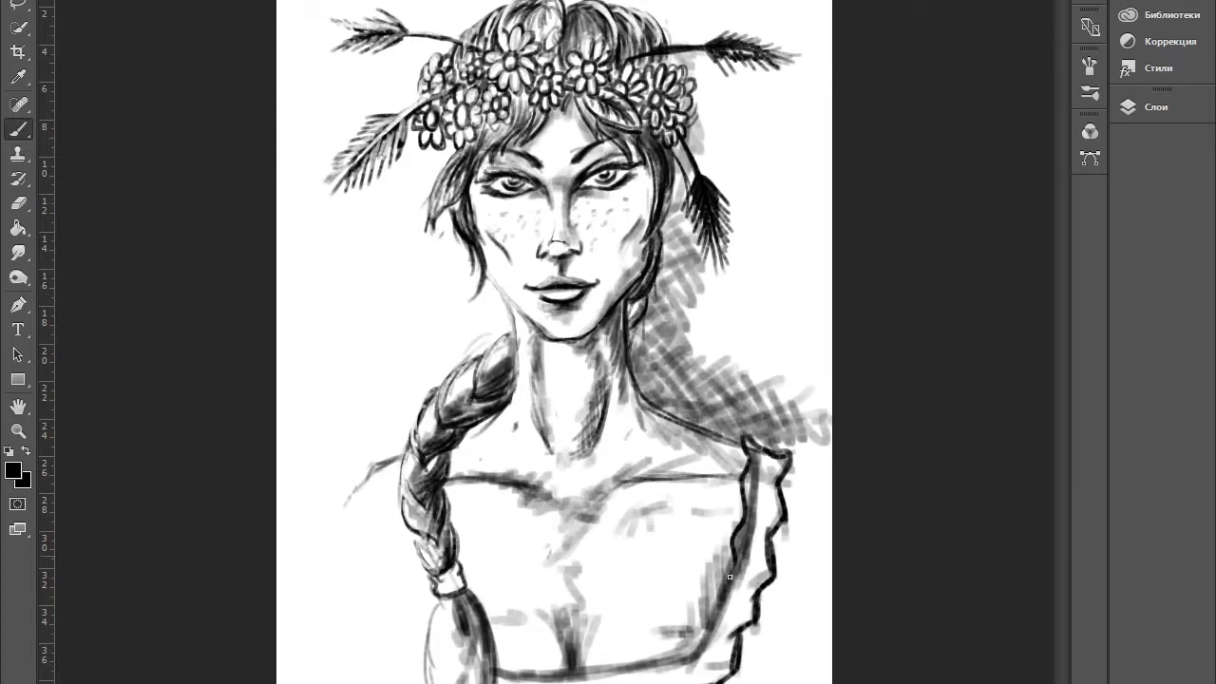
left_click_drag(746, 458, 499, 667)
left_click_drag(635, 323, 645, 278)
Step: Darken and re-shade the braid down to the page bottom
mouse_move(503, 347)
left_mouse_down()
mouse_move(447, 418)
mouse_move(413, 489)
left_mouse_up()
left_click_drag(428, 546, 441, 680)
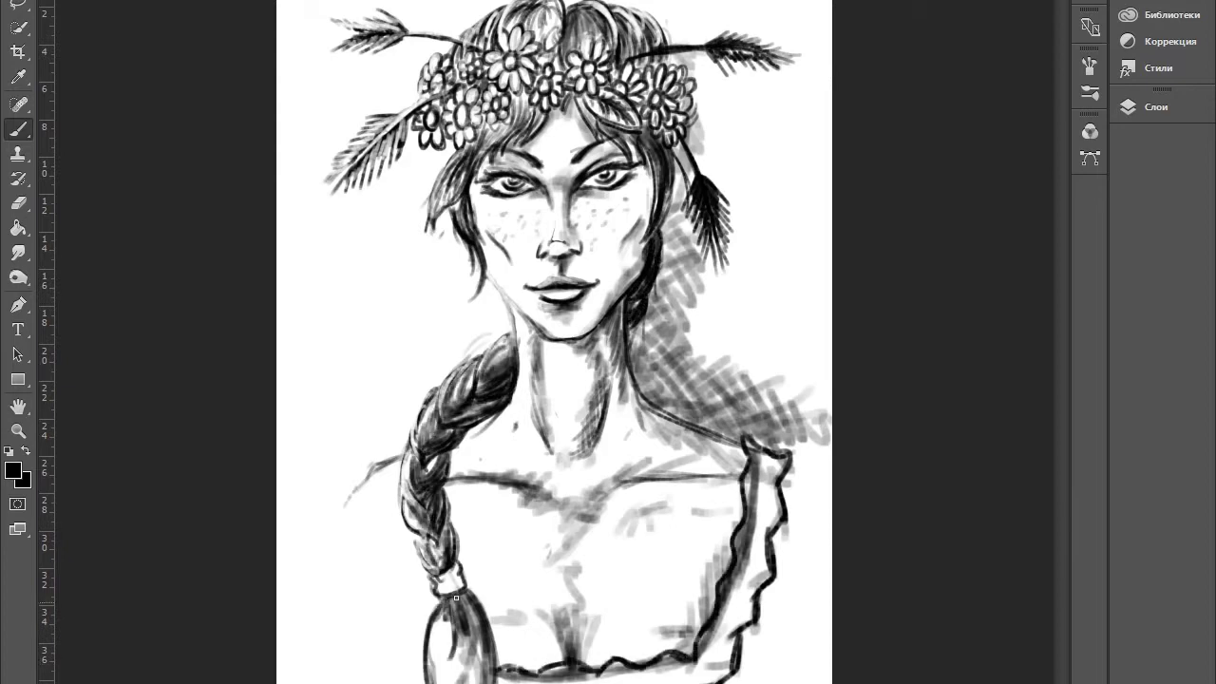
left_click_drag(456, 594, 475, 679)
left_click_drag(427, 560, 467, 545)
Step: Paint a white stroke under the left eye to clean the lower eyelid, ending with black active
scroll(516, 182, "up", 3)
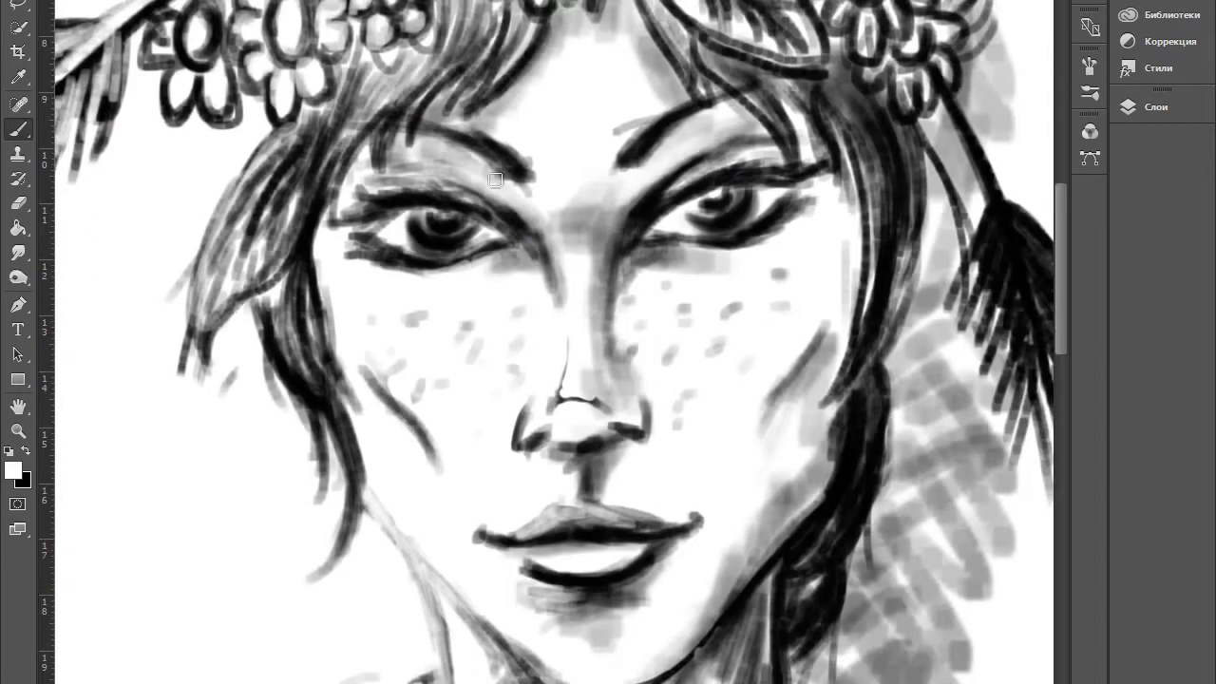
left_click_drag(372, 249, 443, 247)
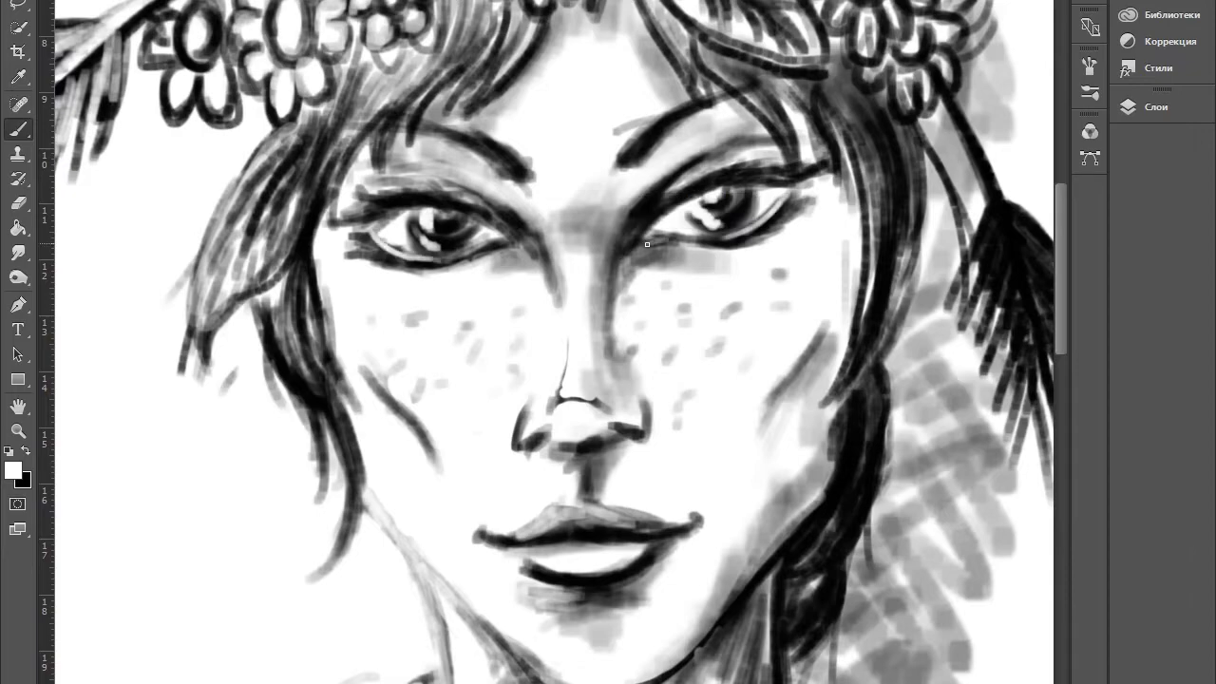
scroll(544, 187, "down", 3)
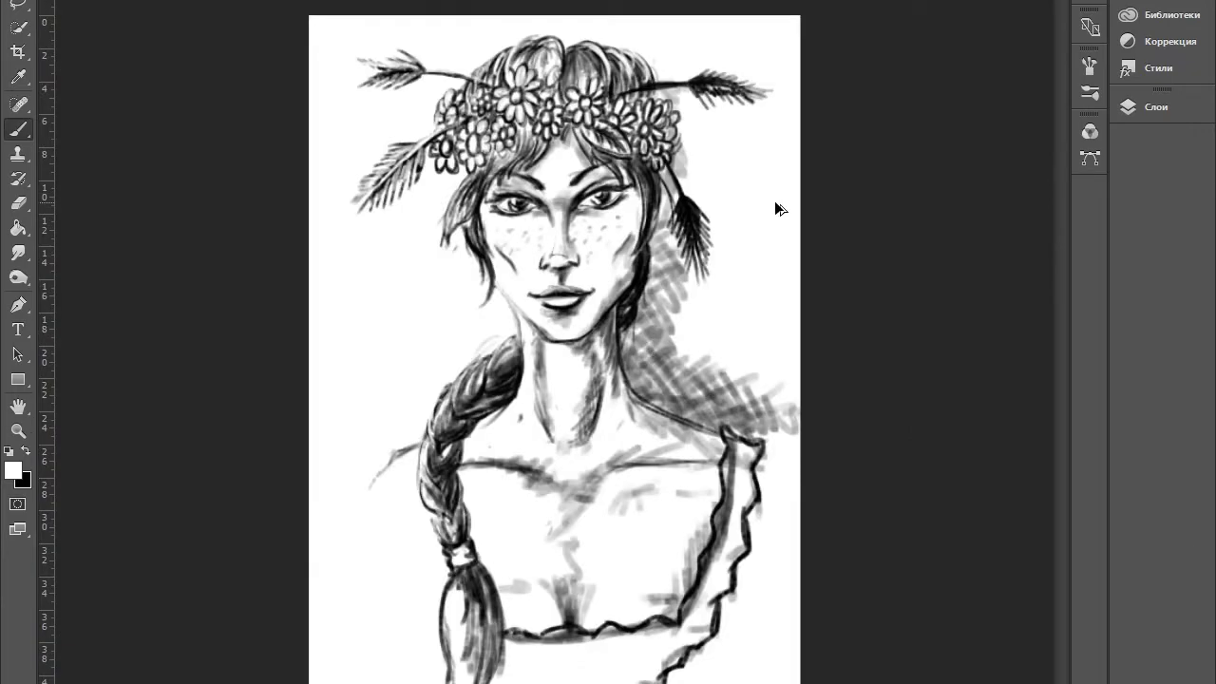
scroll(589, 143, "up", 3)
scroll(683, 283, "down", 2)
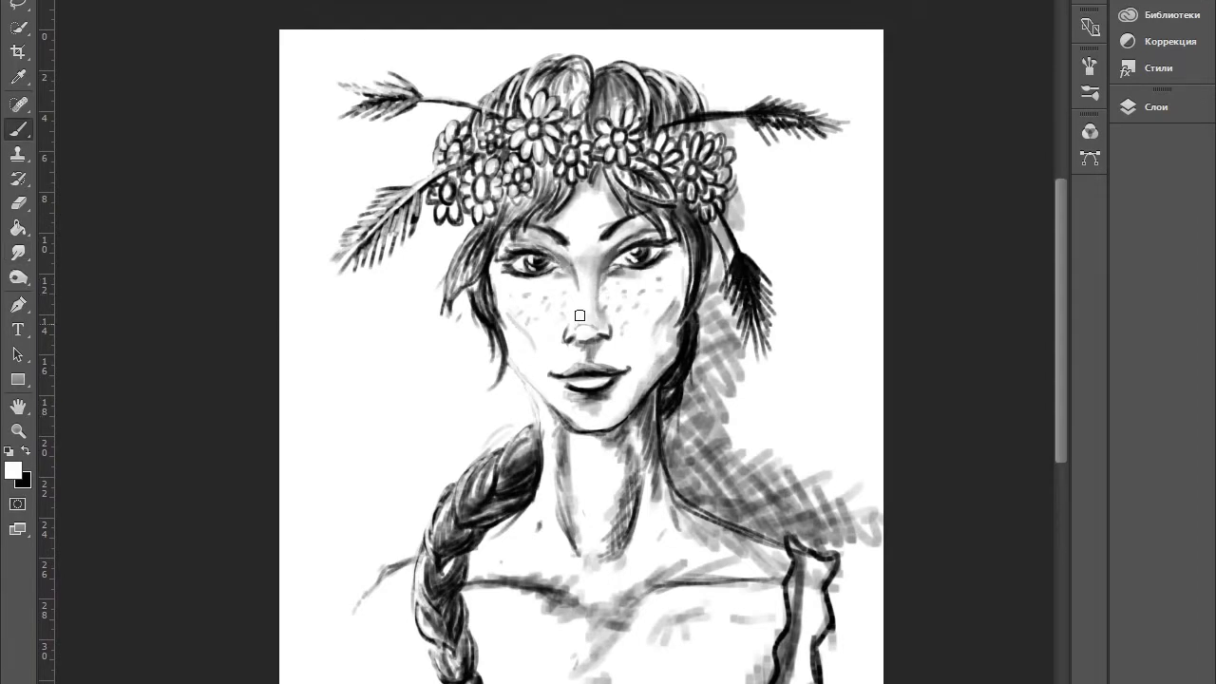
key("x")
scroll(637, 249, "up", 2)
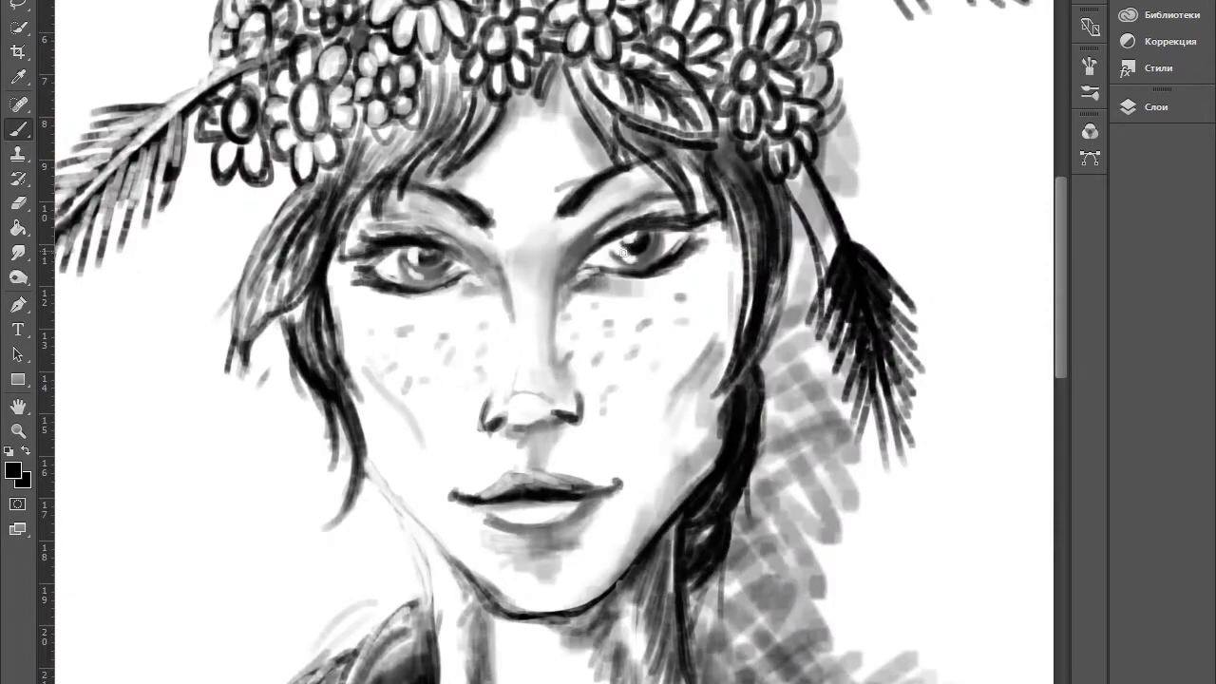
scroll(608, 247, "down", 2)
key("x")
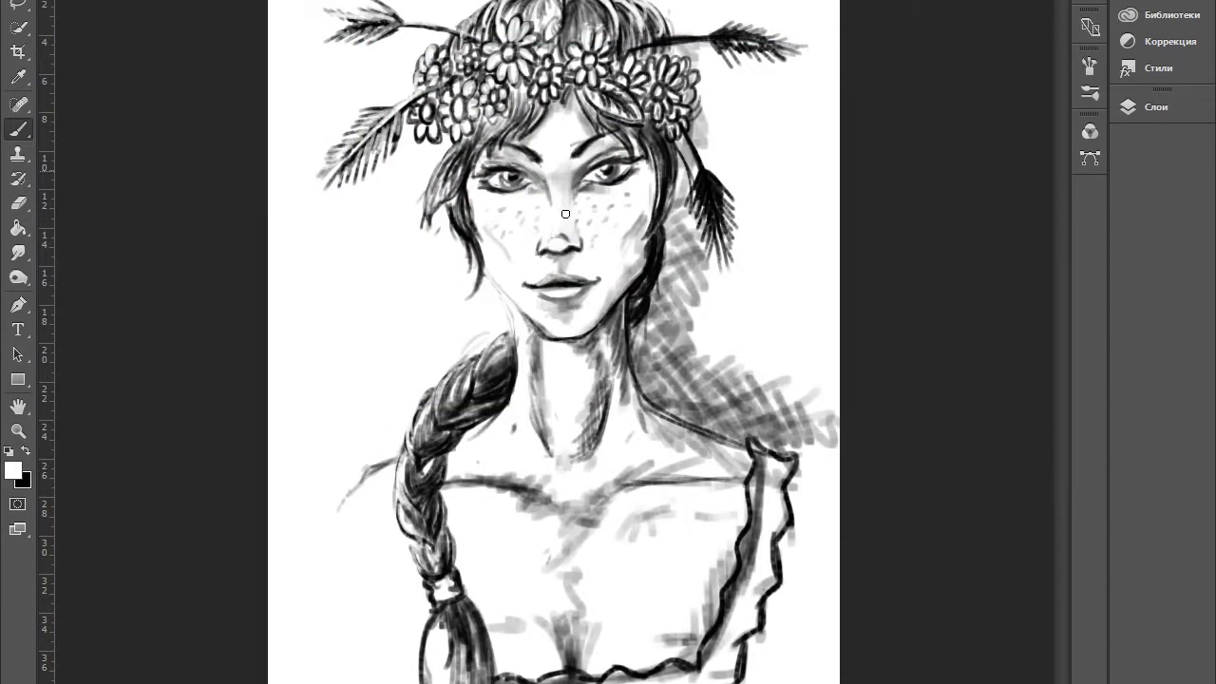
key("x")
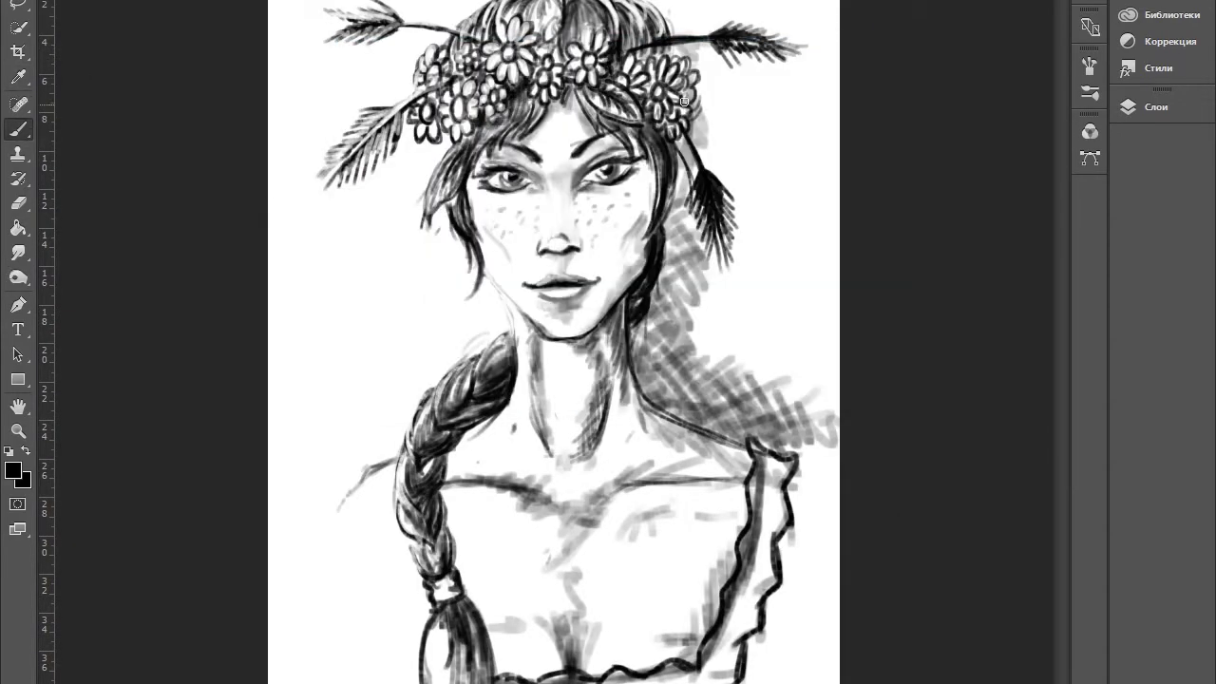
Step: Darken the eyebrow, hair, braid and the hatching beside the neck in black
left_click_drag(591, 140, 475, 238)
left_click_drag(504, 313, 332, 513)
left_click_drag(665, 285, 827, 437)
left_click_drag(750, 456, 589, 504)
mouse_move(608, 332)
left_mouse_down()
mouse_move(630, 425)
mouse_move(807, 494)
mouse_move(760, 665)
left_mouse_up()
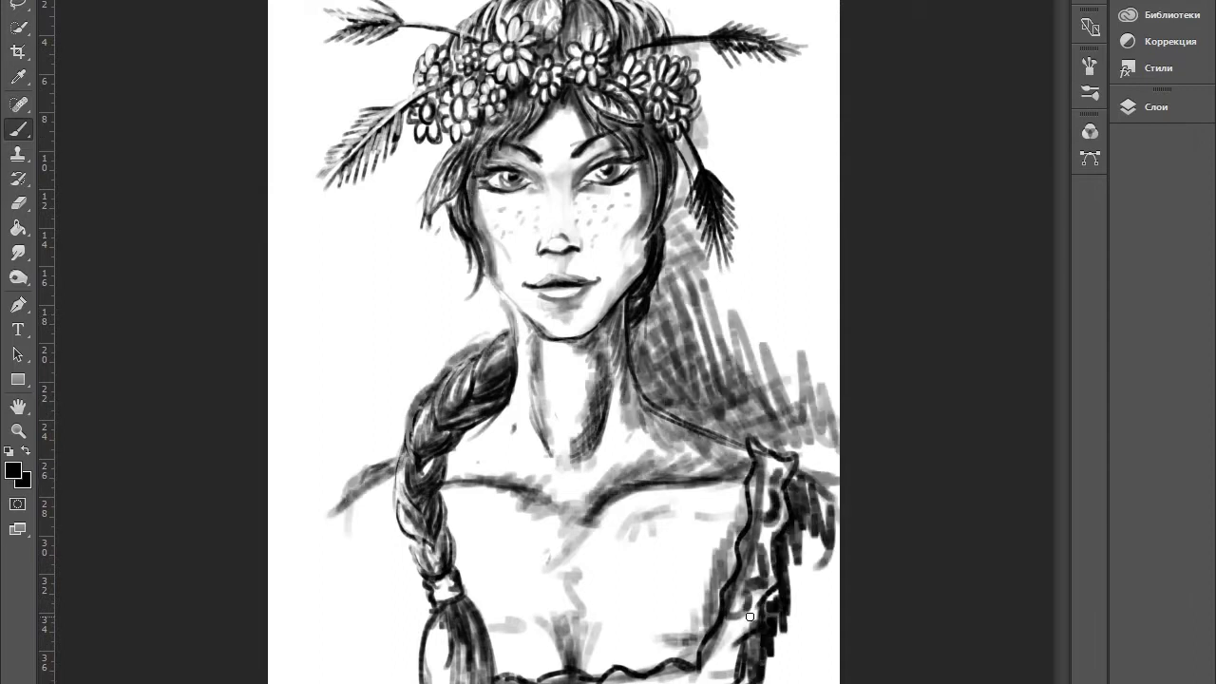
Step: Hatch the dress ruffle's right side and shade the chest centre and collarbones
left_click_drag(750, 598, 722, 665)
left_click_drag(798, 599, 779, 679)
left_click_drag(579, 608, 570, 665)
left_click_drag(589, 445, 580, 517)
left_click_drag(463, 471, 532, 517)
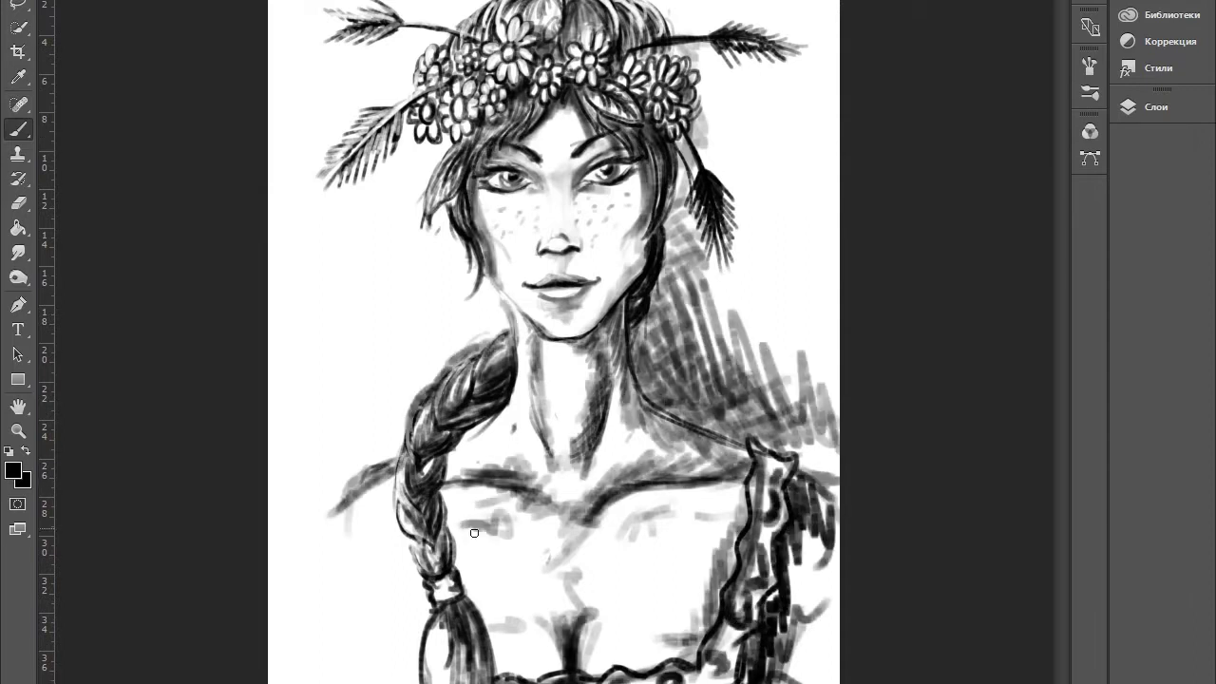
left_click_drag(513, 475, 675, 475)
left_click_drag(598, 138, 513, 181)
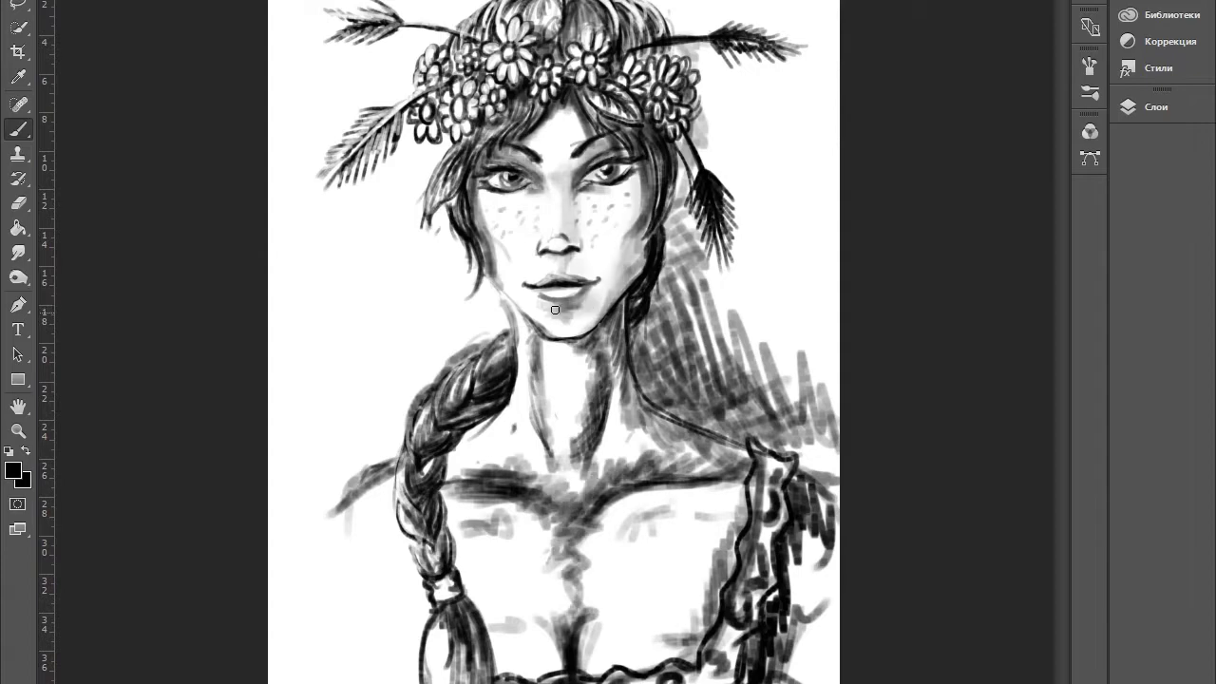